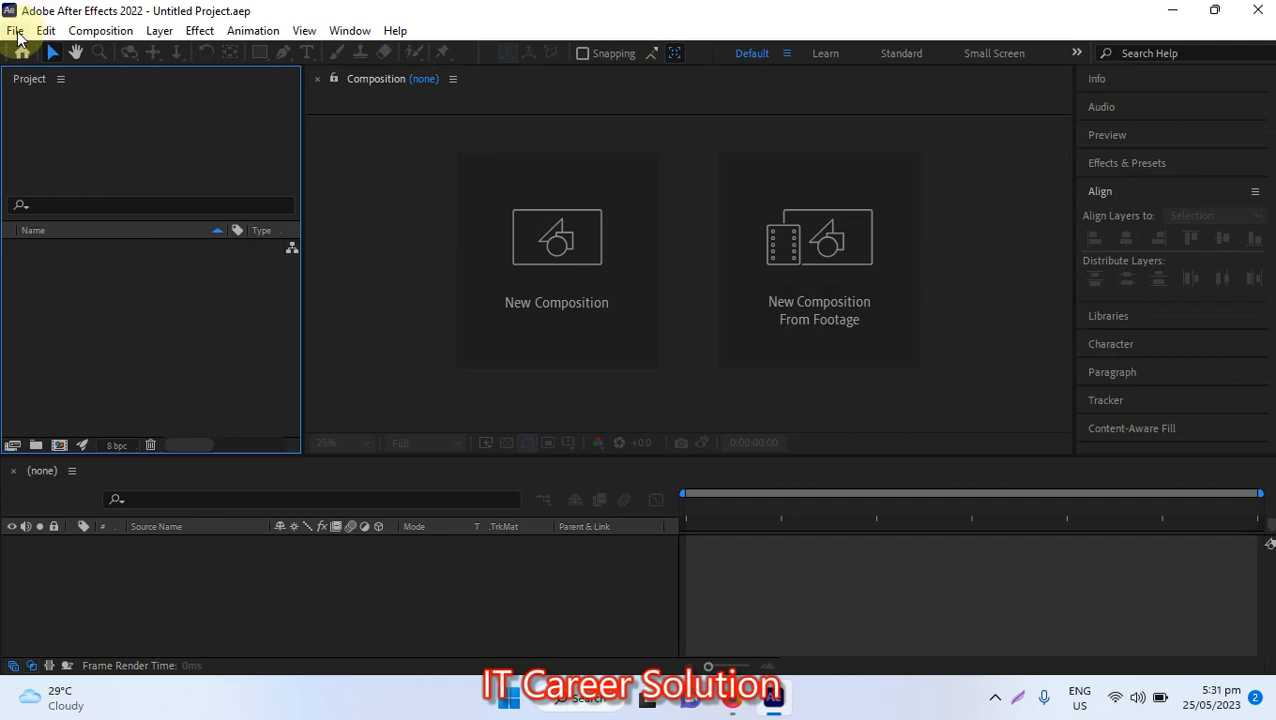
Start a new project and begin a new composition named "Blend Mode".
{"action": "left_click", "coordinate": [22, 51]}
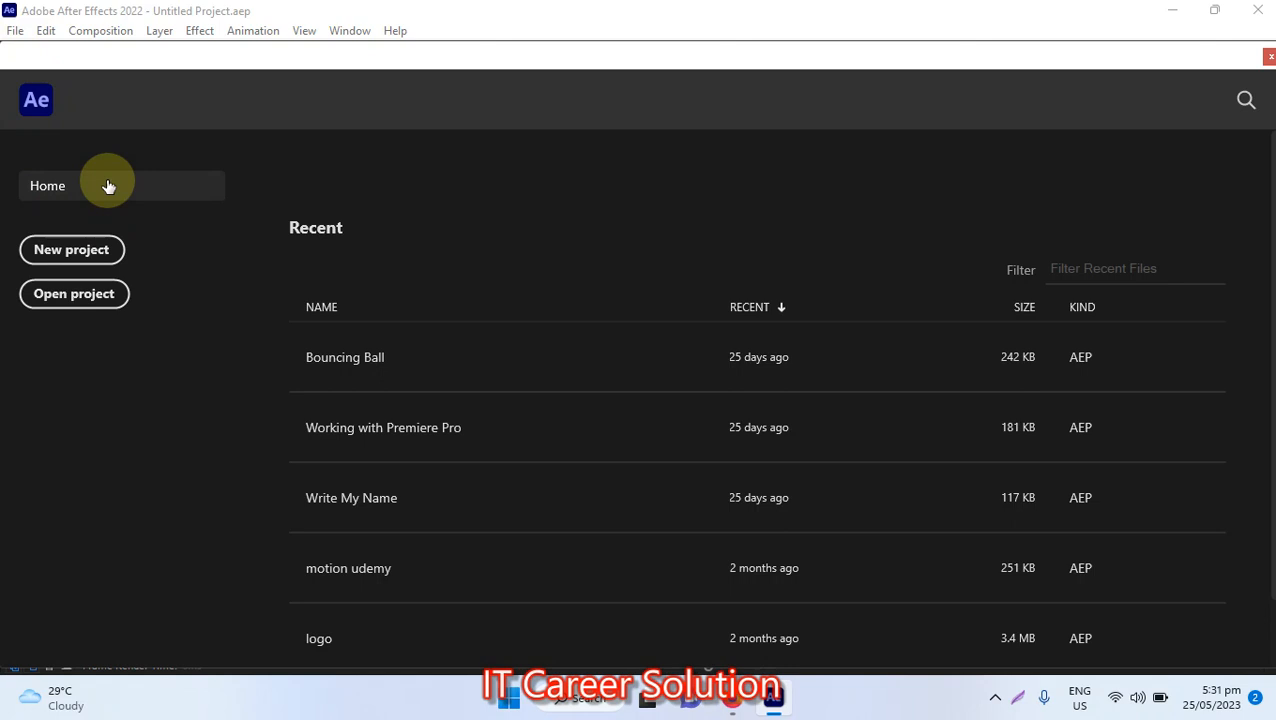
{"action": "left_click", "coordinate": [30, 249]}
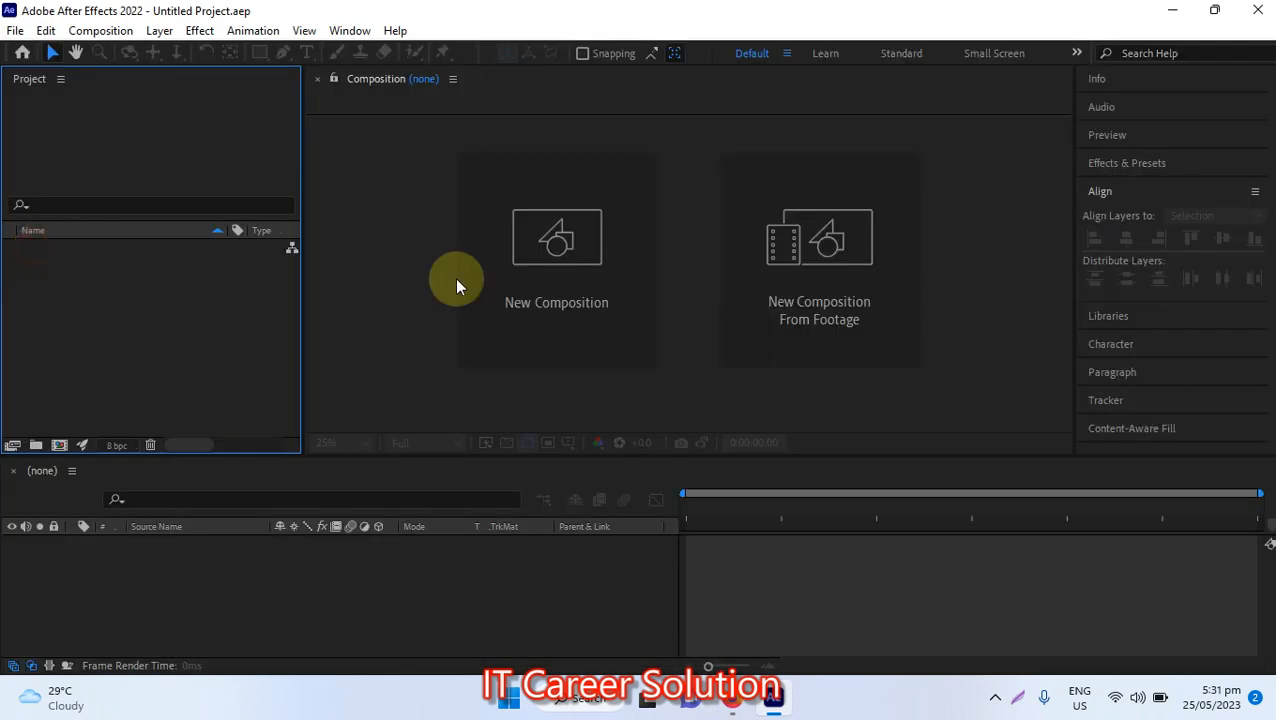
{"action": "left_click", "coordinate": [554, 307]}
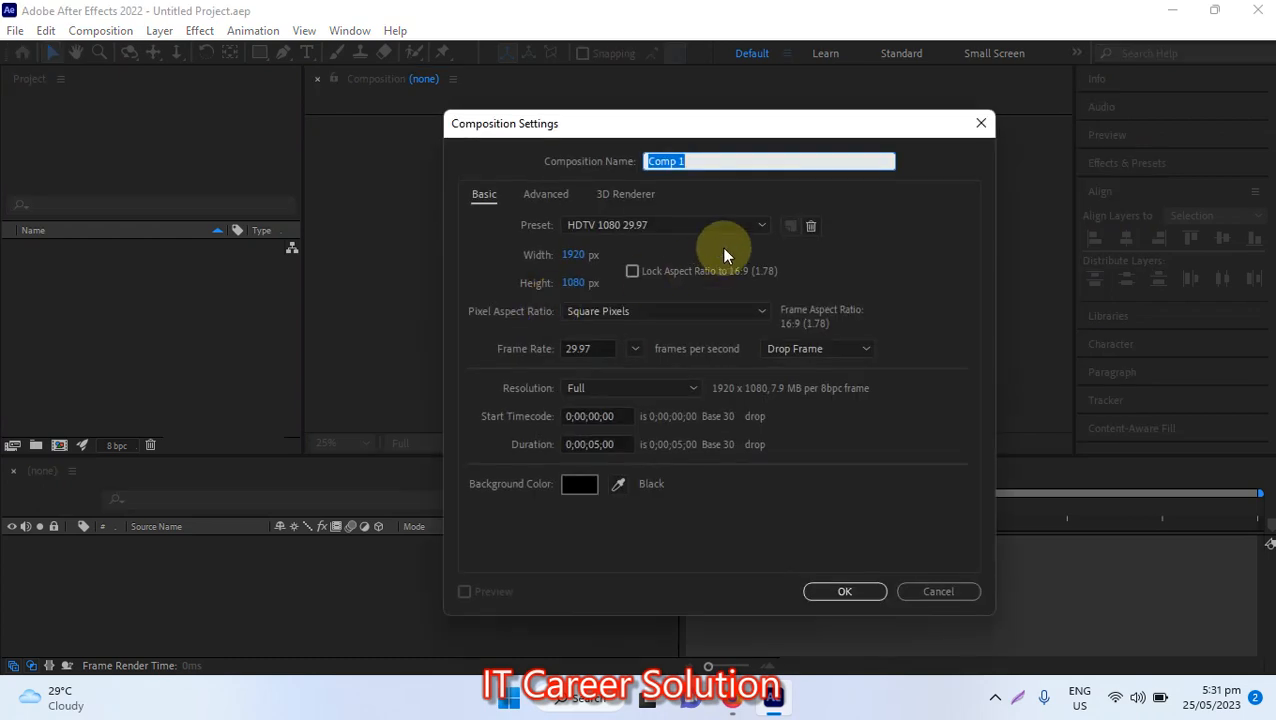
{"action": "type", "text": "Blend"}
{"action": "key", "text": "Caps_Lock"}
{"action": "type", "text": "MO"}
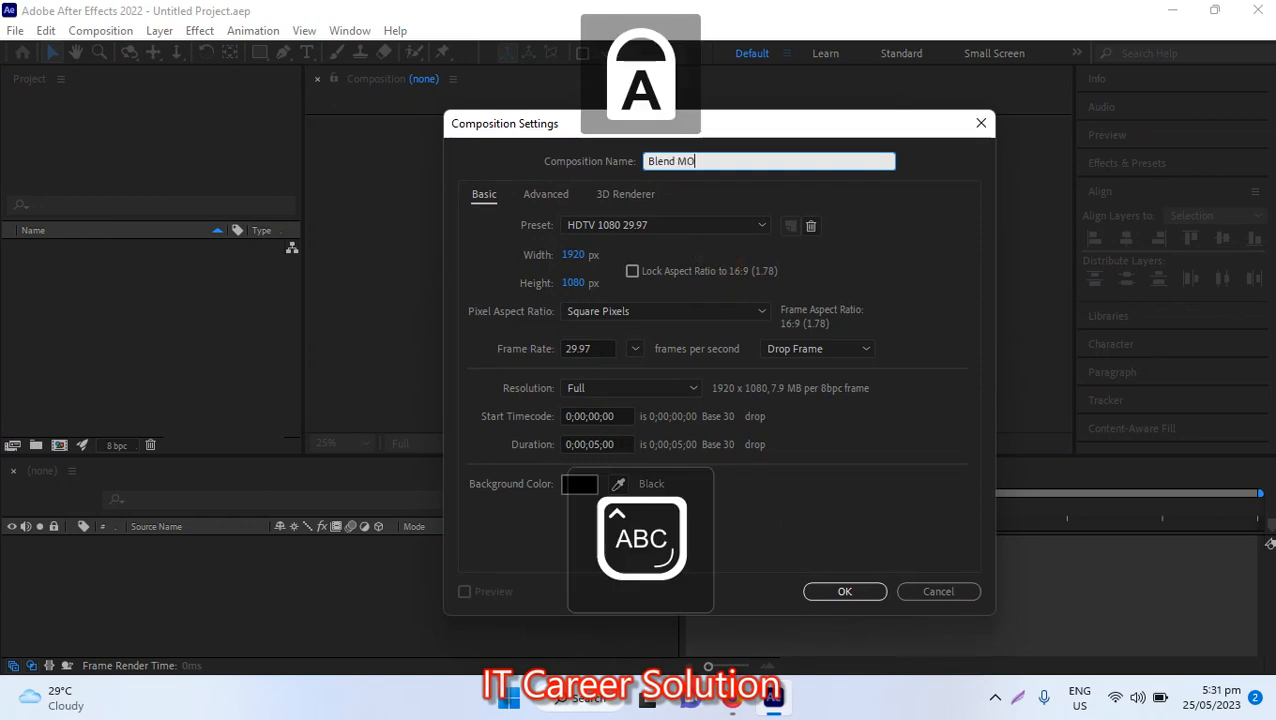
{"action": "key", "text": "Caps_Lock"}
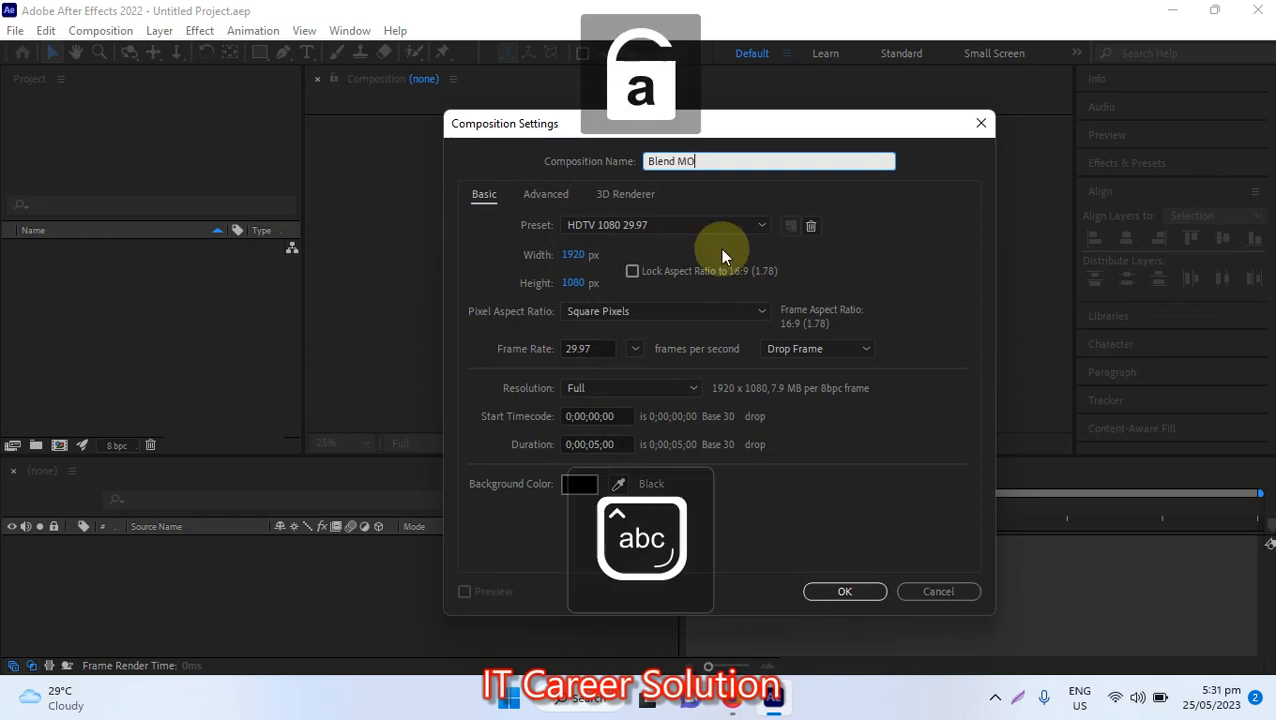
{"action": "key", "text": "BackSpace"}
{"action": "type", "text": "ode"}
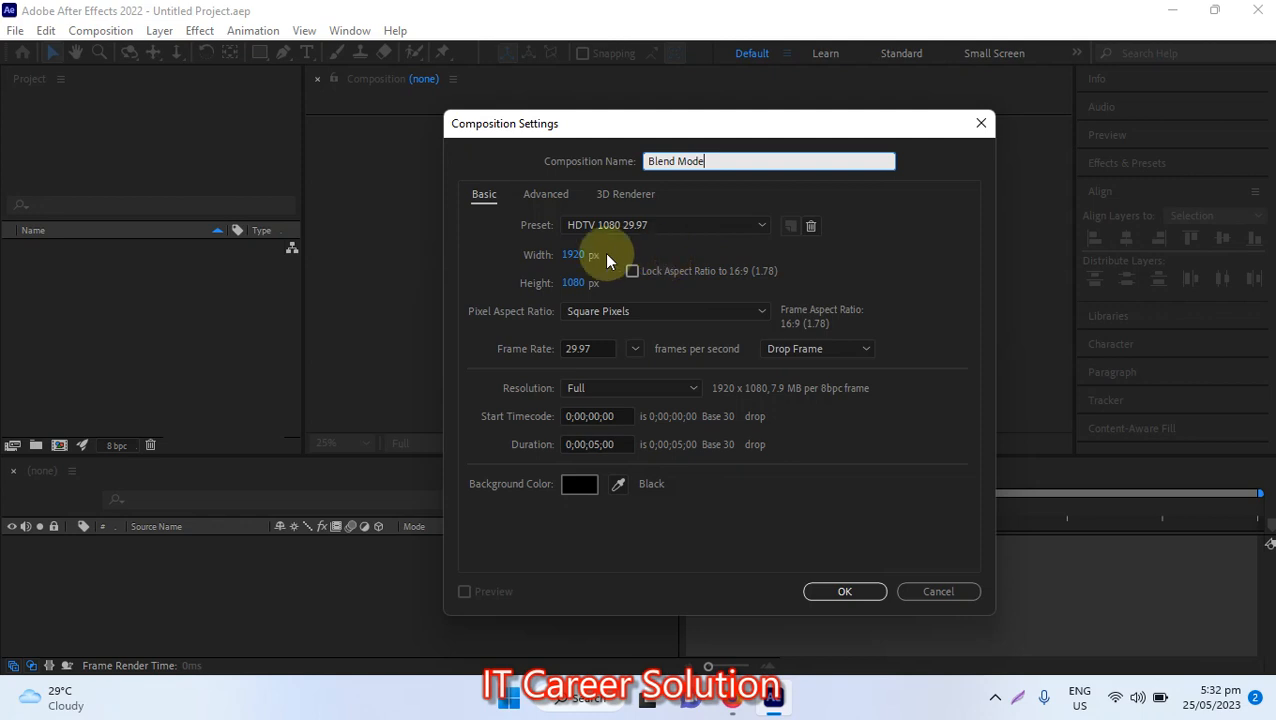
Set the composition's duration to 0;00;15;00 and create it at 1920 x 1080 px.
{"action": "left_click", "coordinate": [572, 255]}
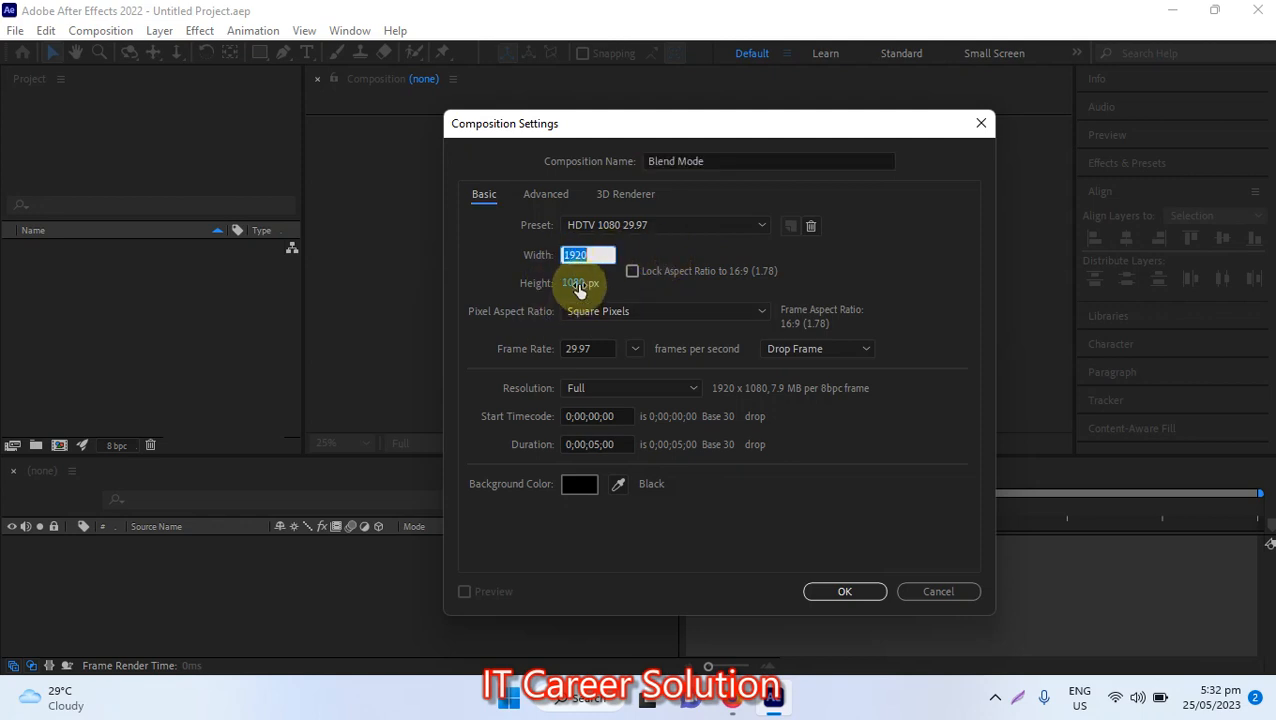
{"action": "left_click", "coordinate": [577, 283]}
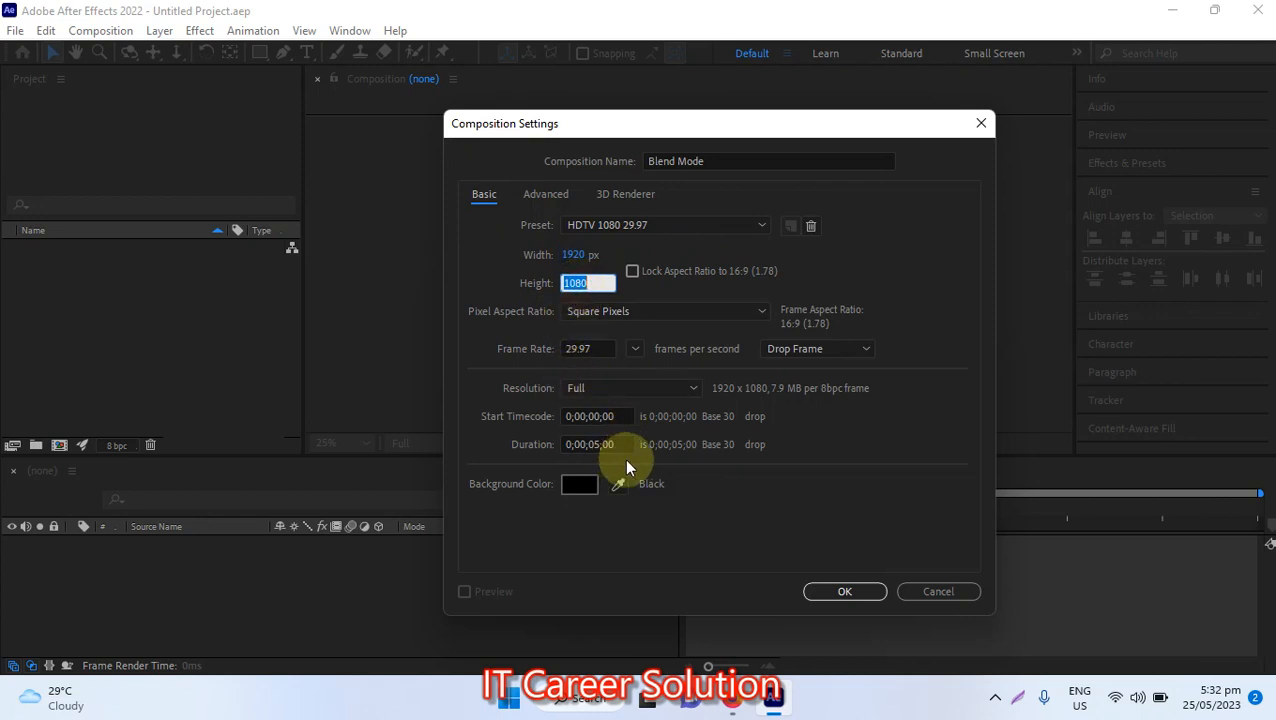
{"action": "left_click", "coordinate": [677, 452]}
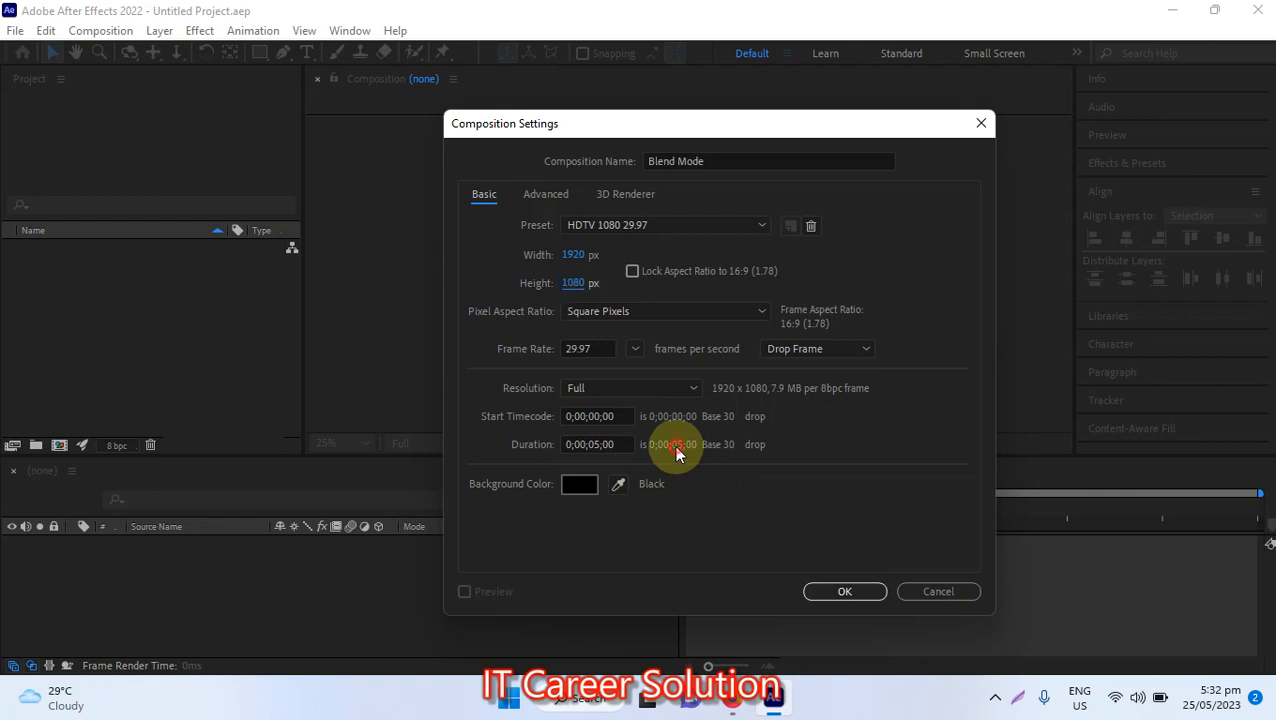
{"action": "left_click", "coordinate": [588, 444]}
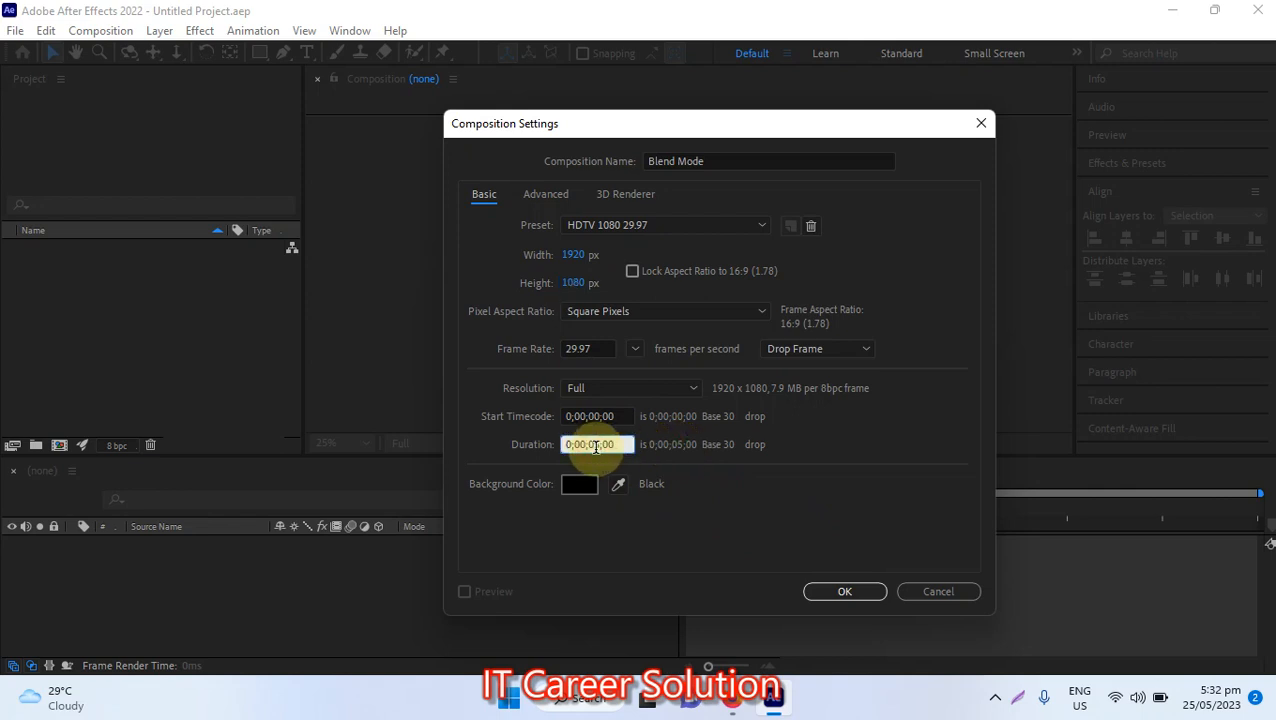
{"action": "key", "text": "BackSpace"}
{"action": "type", "text": "1"}
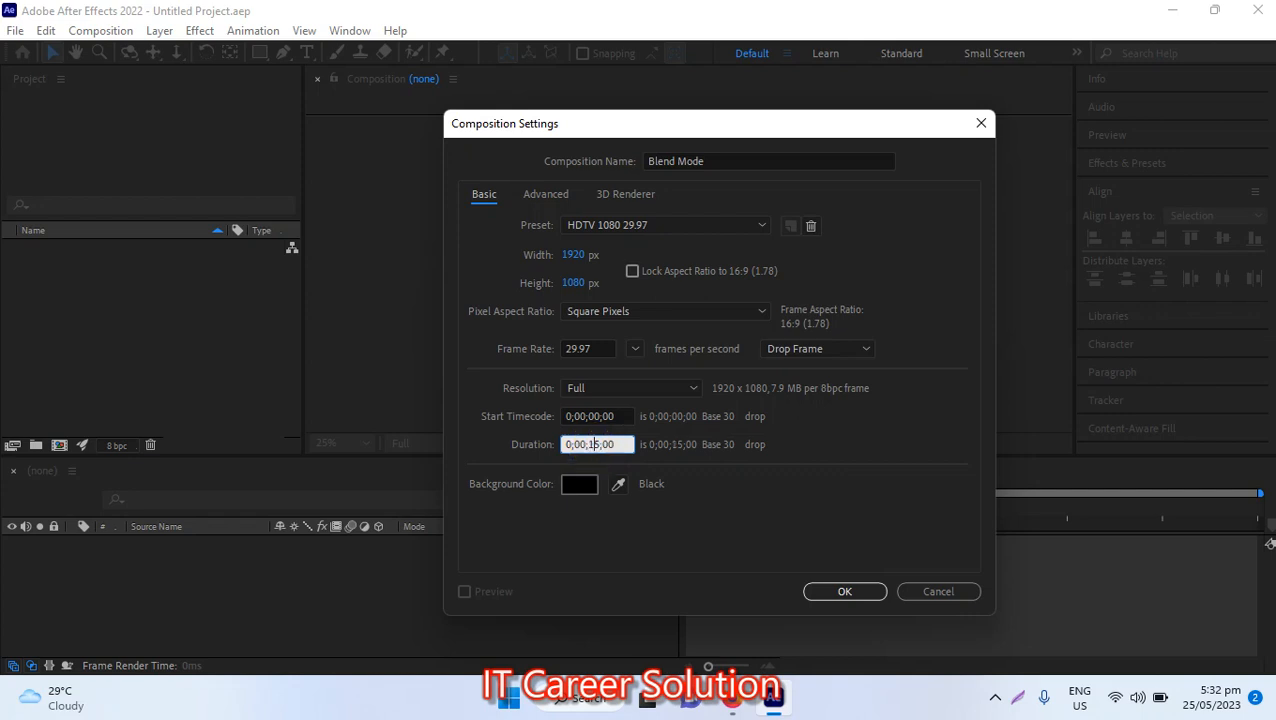
{"action": "left_click", "coordinate": [822, 590]}
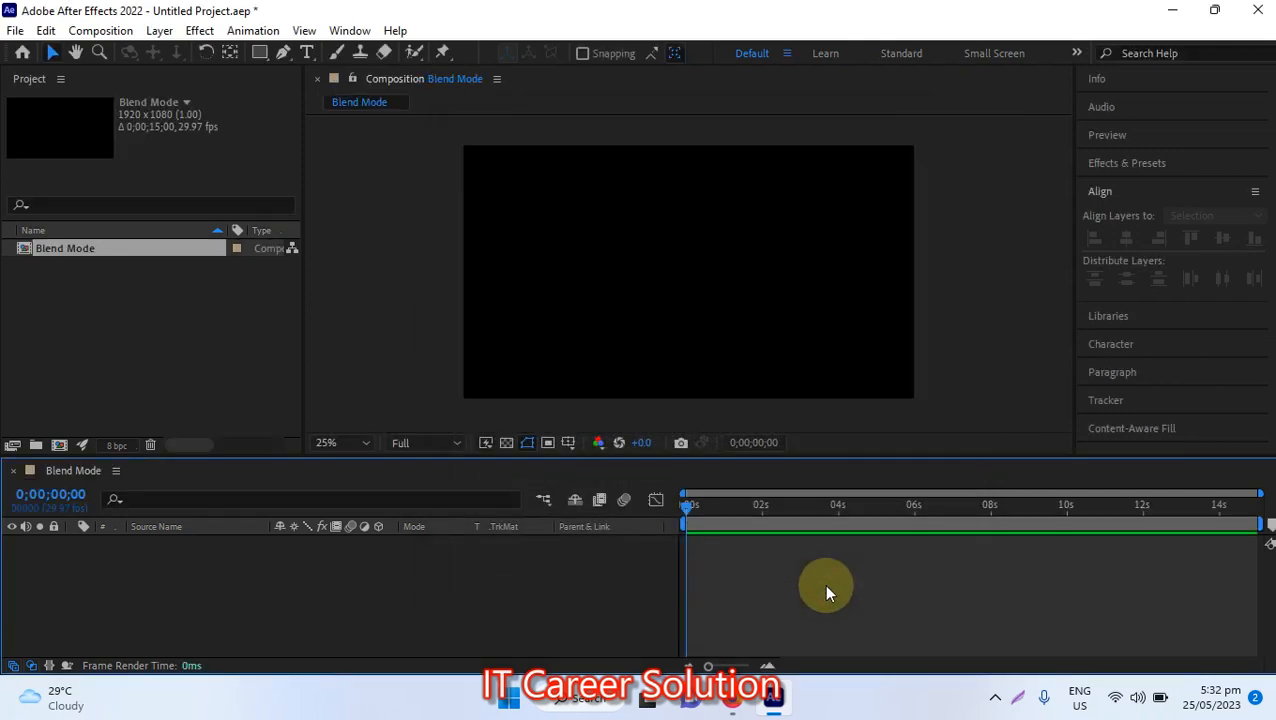
{"action": "left_click", "coordinate": [196, 318]}
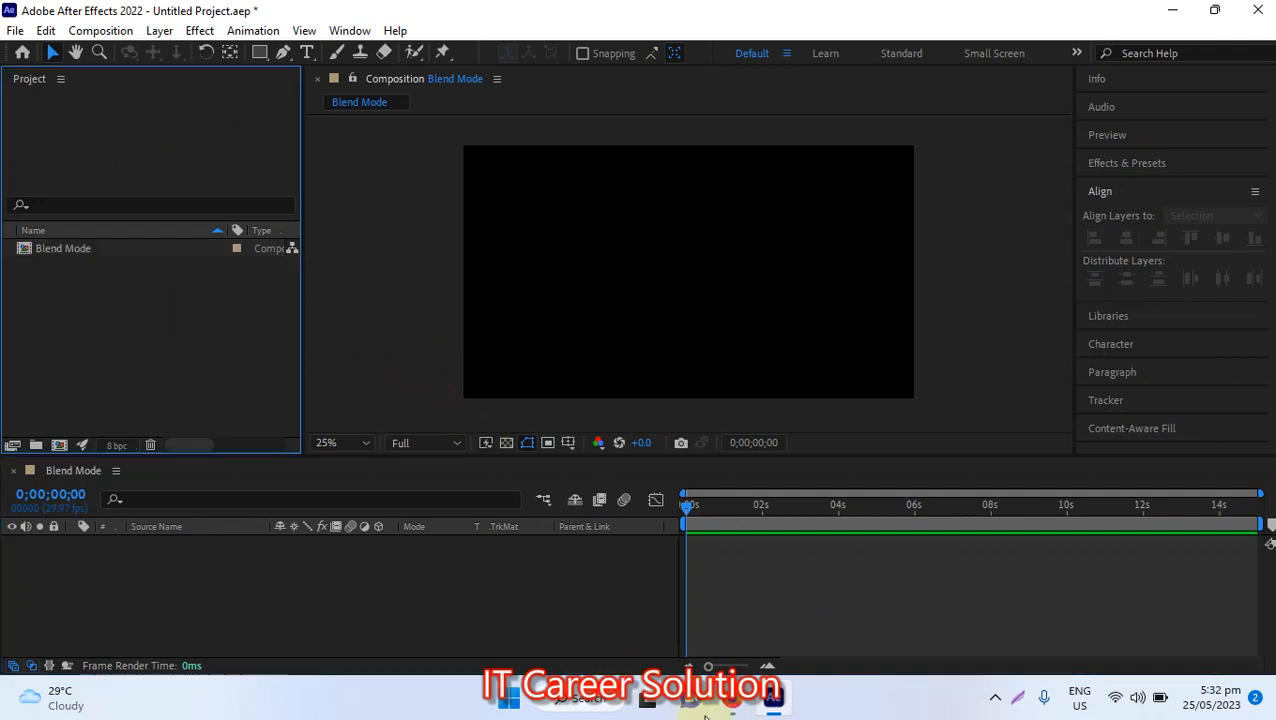
{"action": "left_click", "coordinate": [989, 700]}
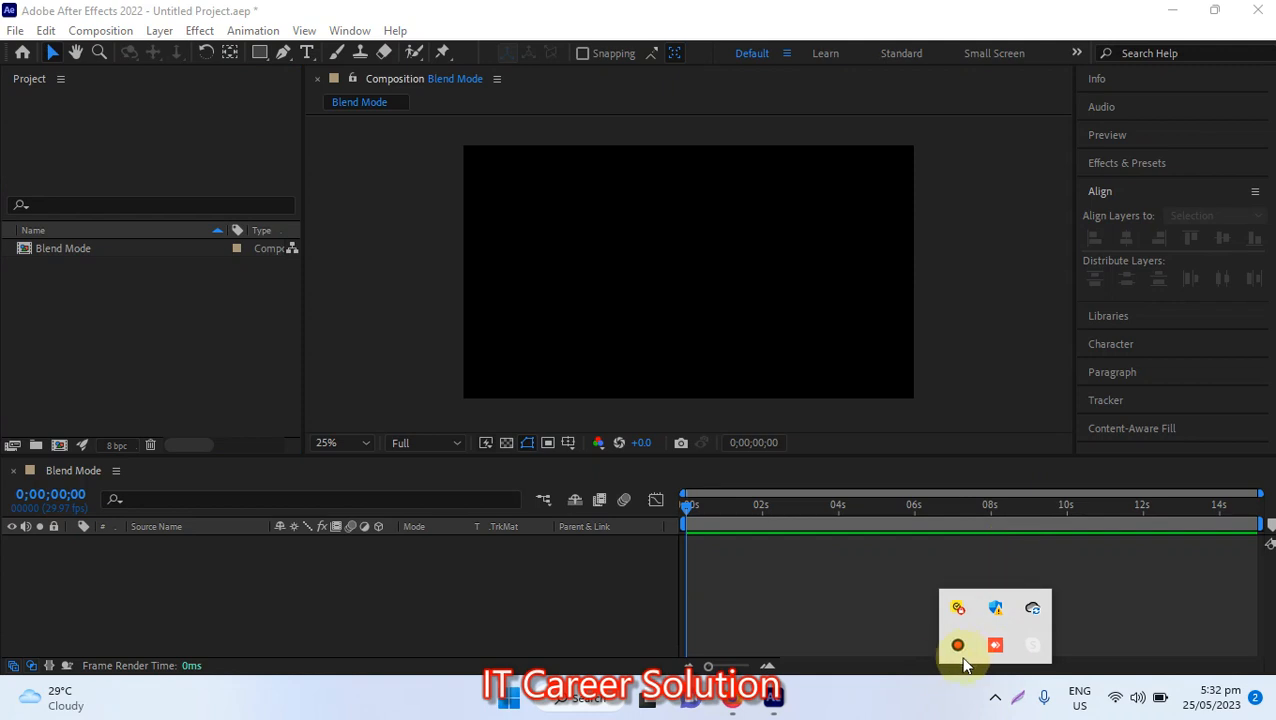
{"action": "left_click", "coordinate": [958, 644]}
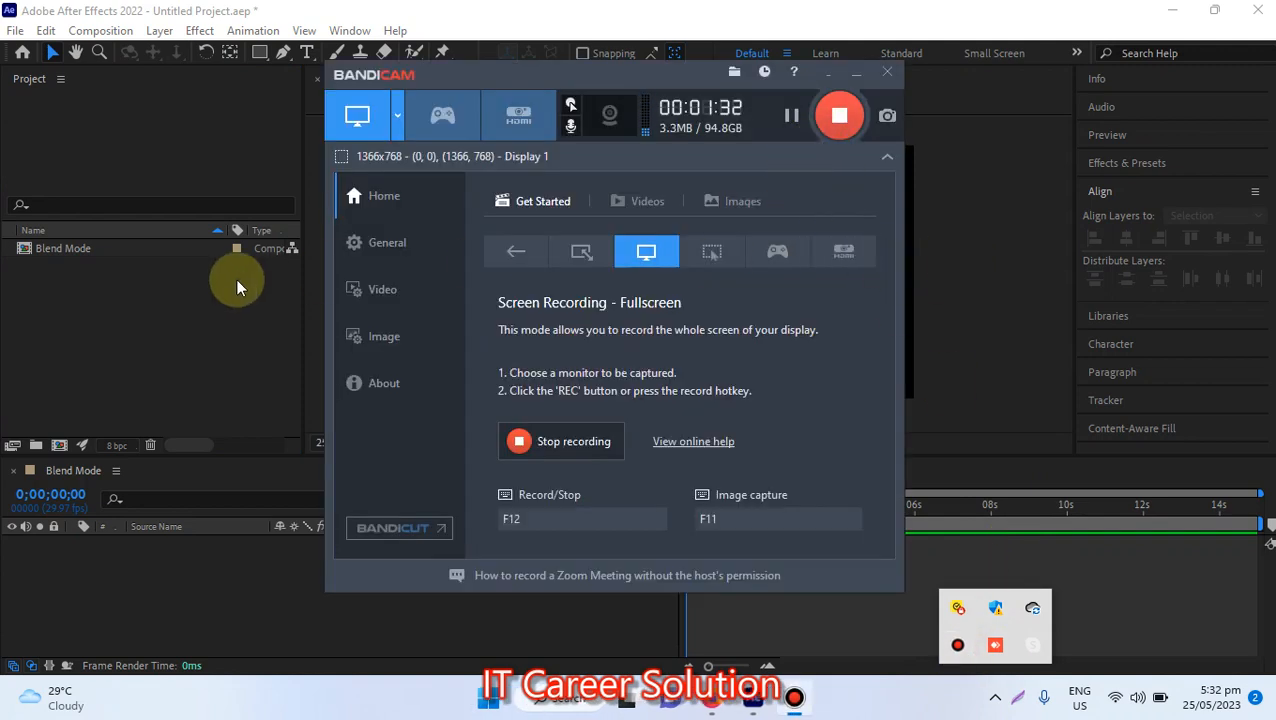
{"action": "left_click", "coordinate": [175, 318]}
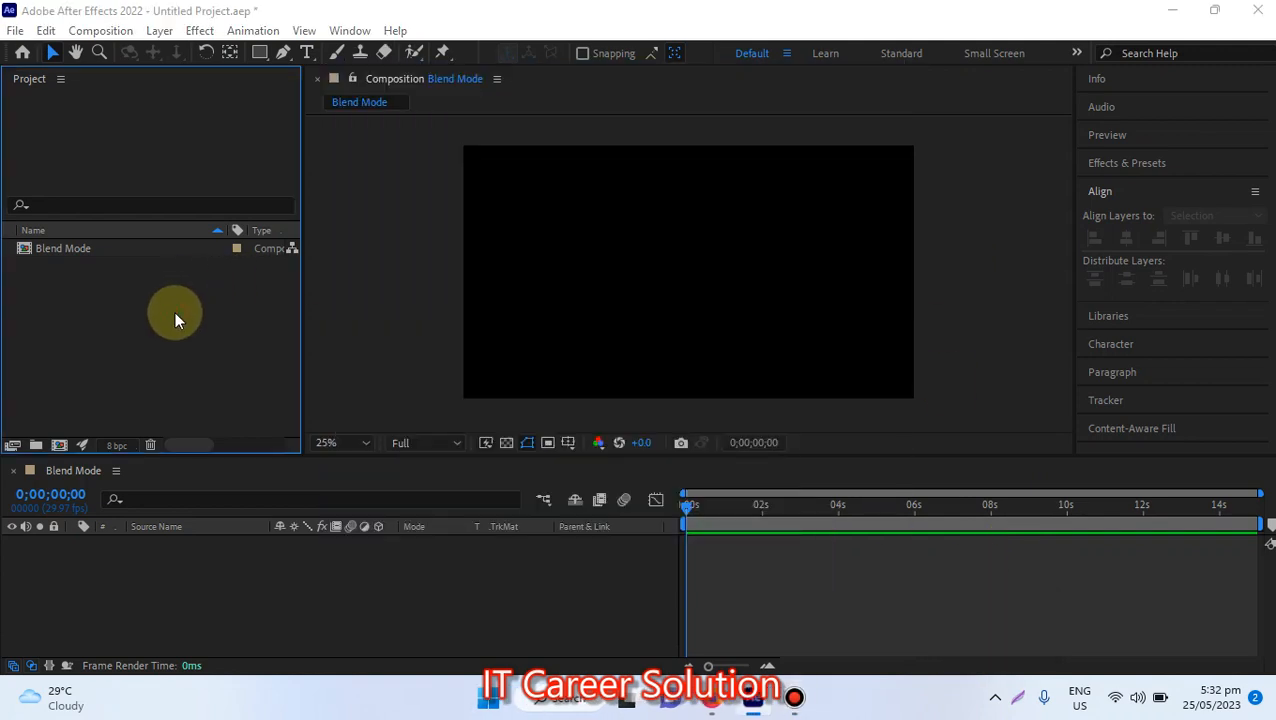
Import Ocean.mp4, add it as a layer in the Blend Mode timeline and preview it.
{"action": "double_click", "coordinate": [175, 316]}
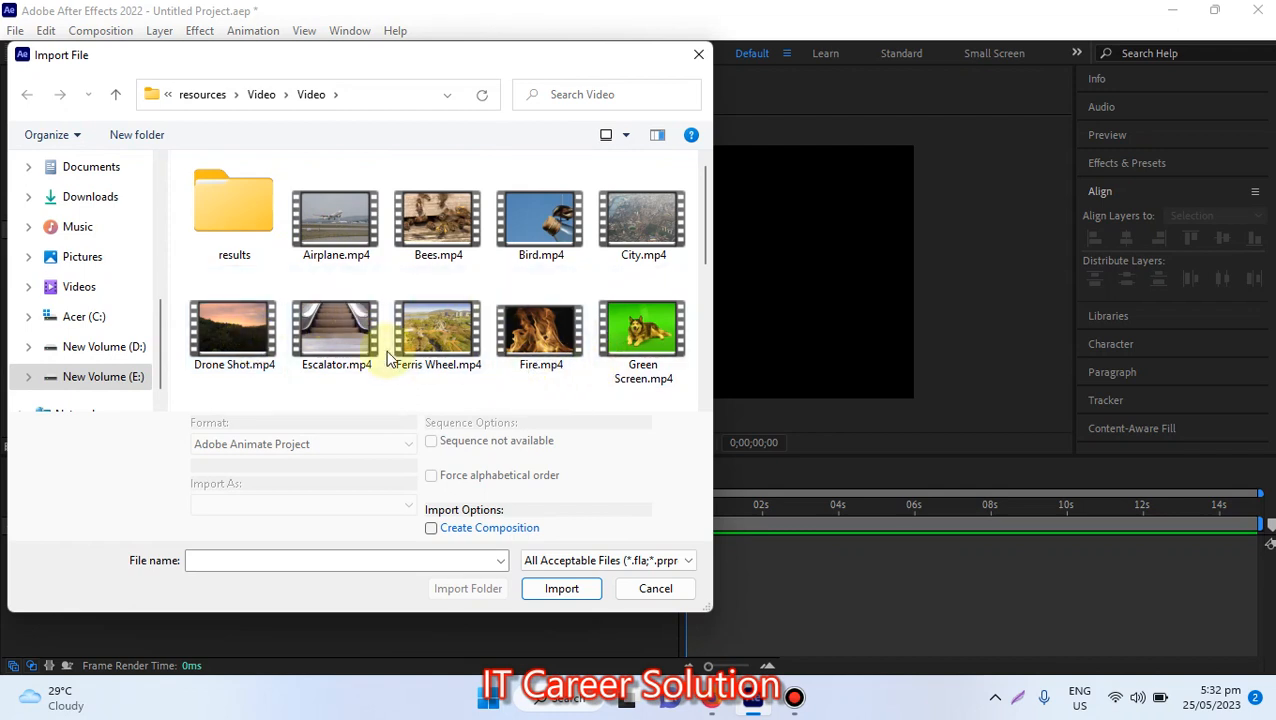
{"action": "scroll", "coordinate": [386, 355], "scroll_direction": "down", "scroll_amount": 2}
{"action": "double_click", "coordinate": [240, 338]}
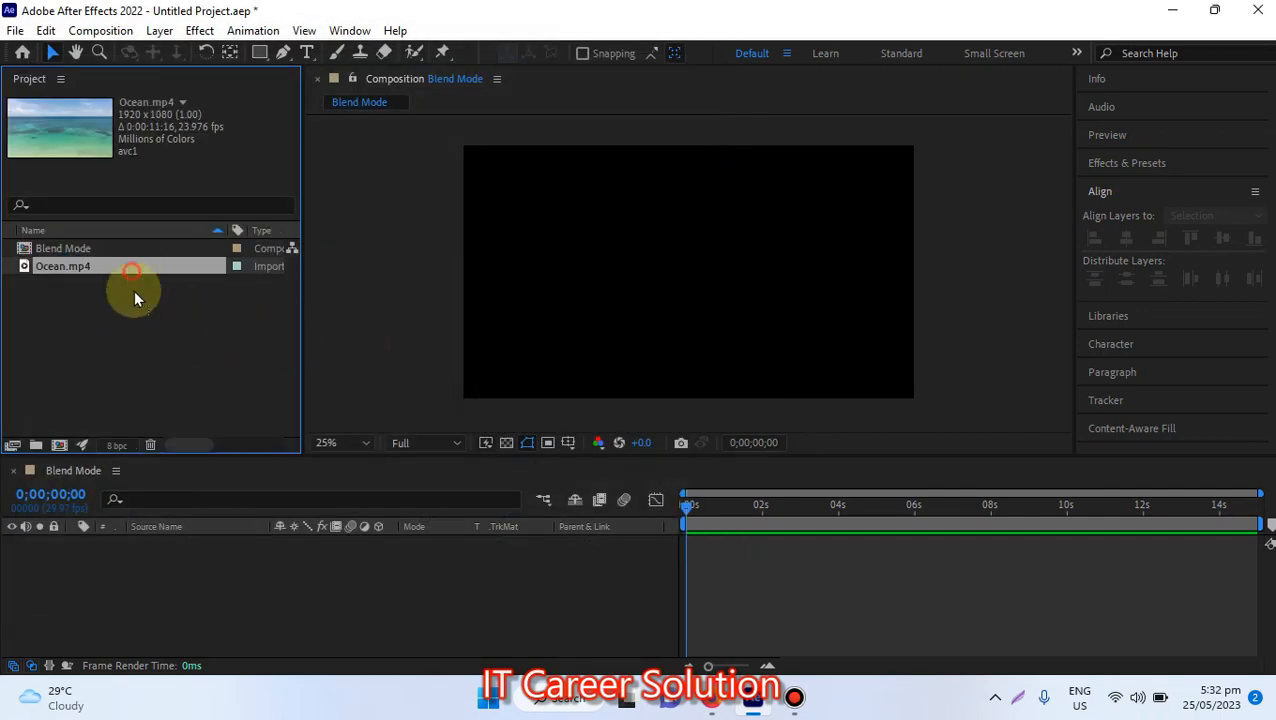
{"action": "left_click_drag", "start_coordinate": [134, 276], "coordinate": [150, 552]}
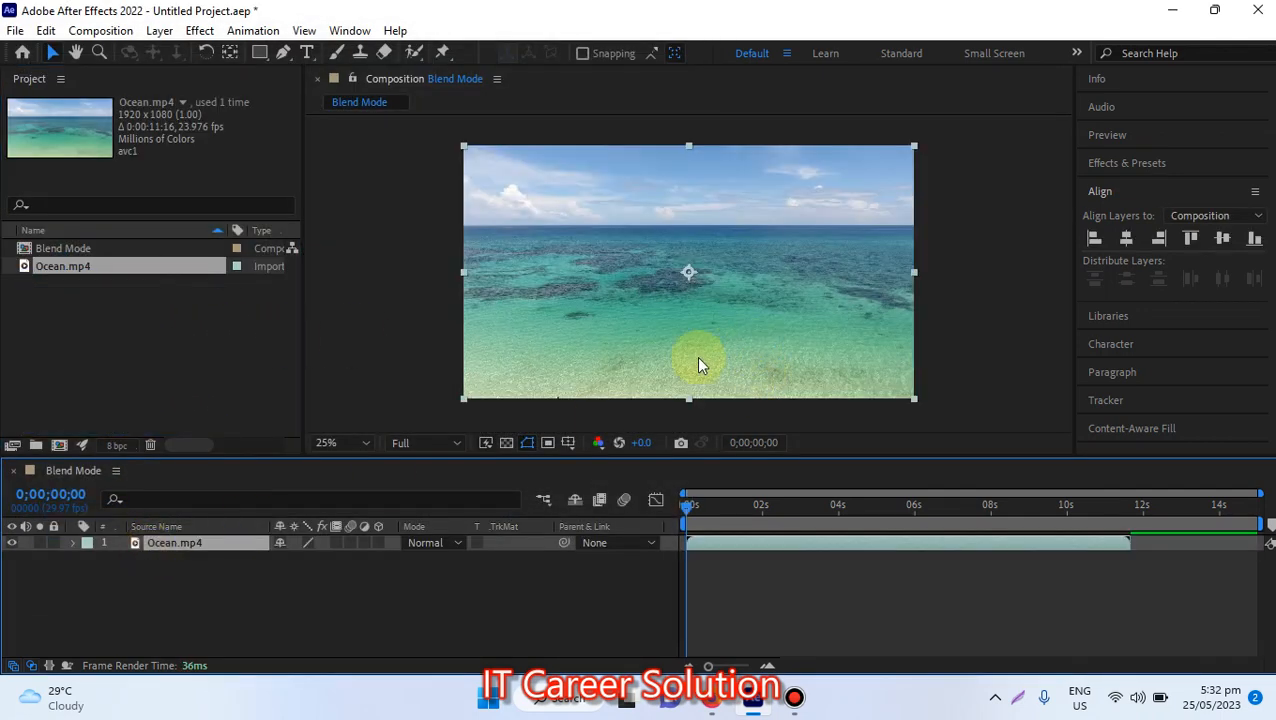
{"action": "key", "text": "space"}
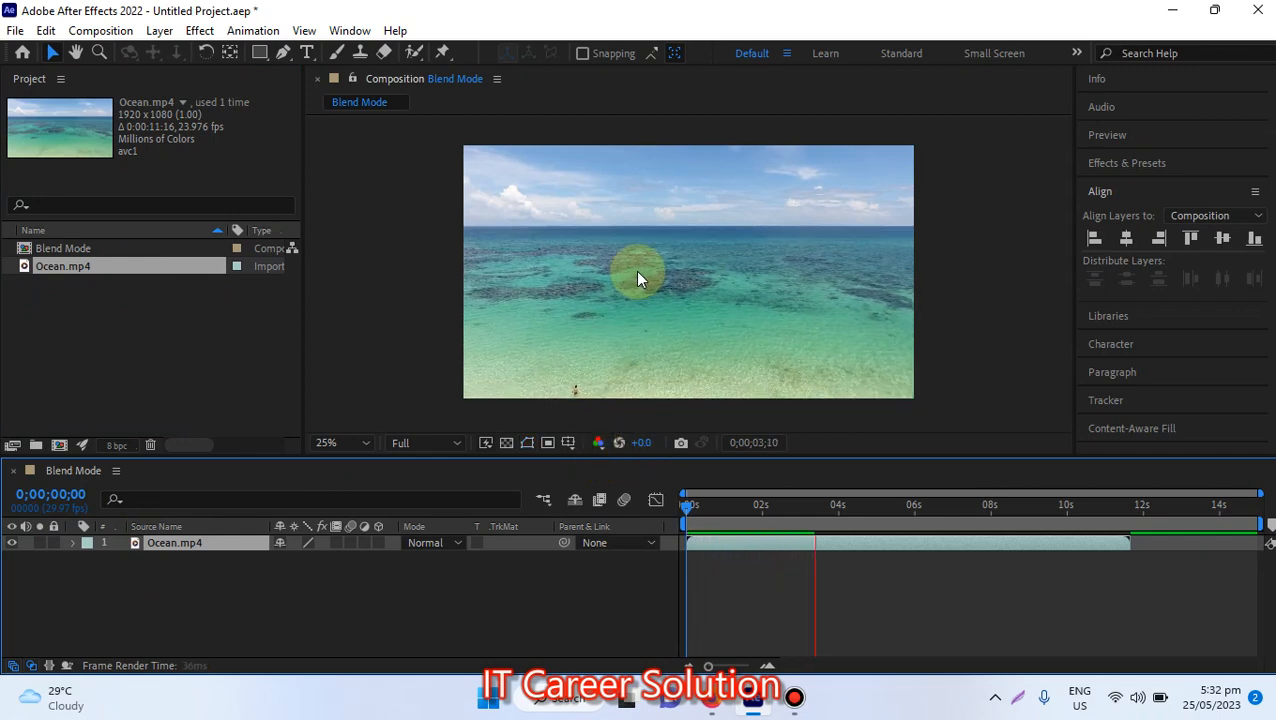
Import Fire.mp4 and place it as a layer above Ocean.mp4 in the Blend Mode timeline.
{"action": "double_click", "coordinate": [247, 321]}
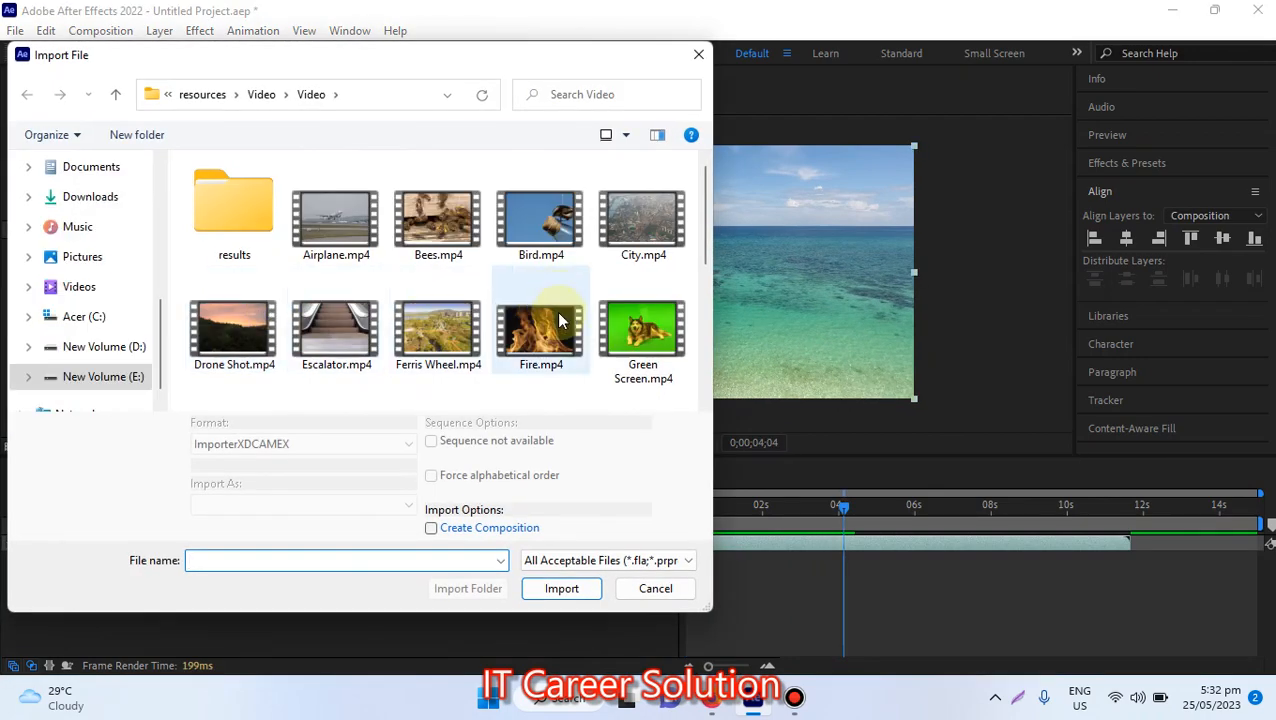
{"action": "double_click", "coordinate": [560, 320]}
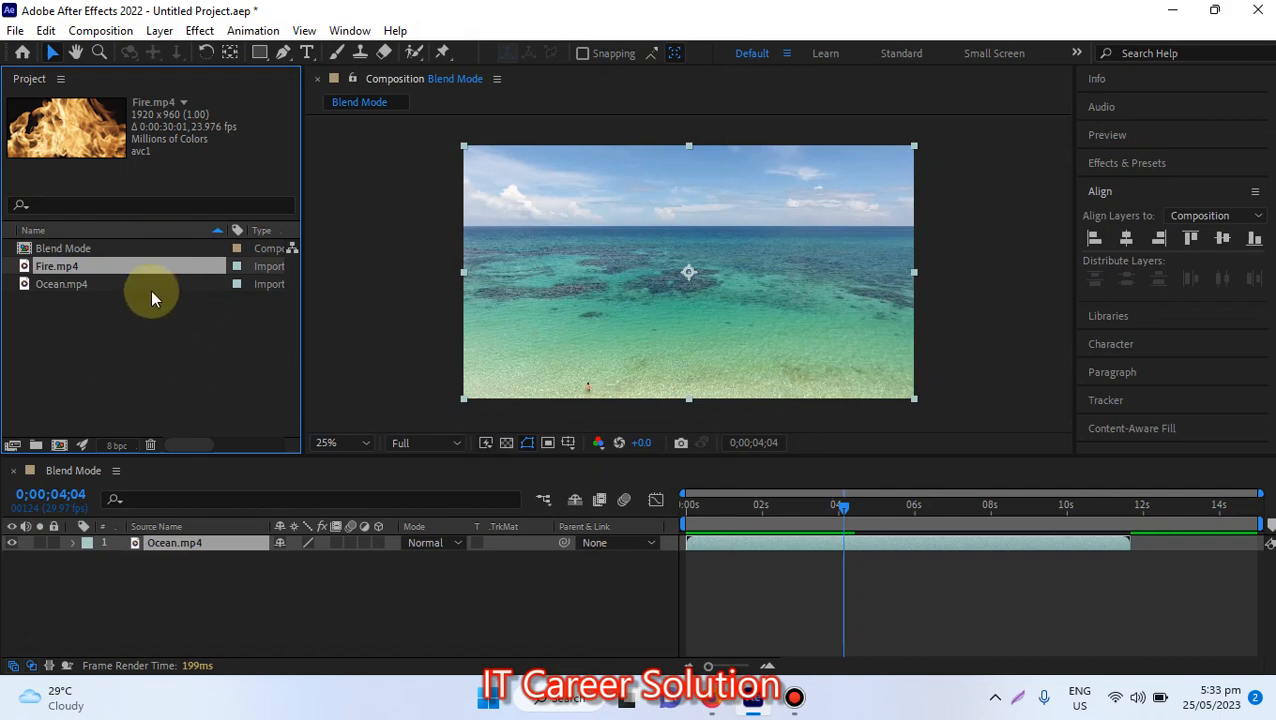
{"action": "left_click_drag", "start_coordinate": [151, 263], "coordinate": [163, 541]}
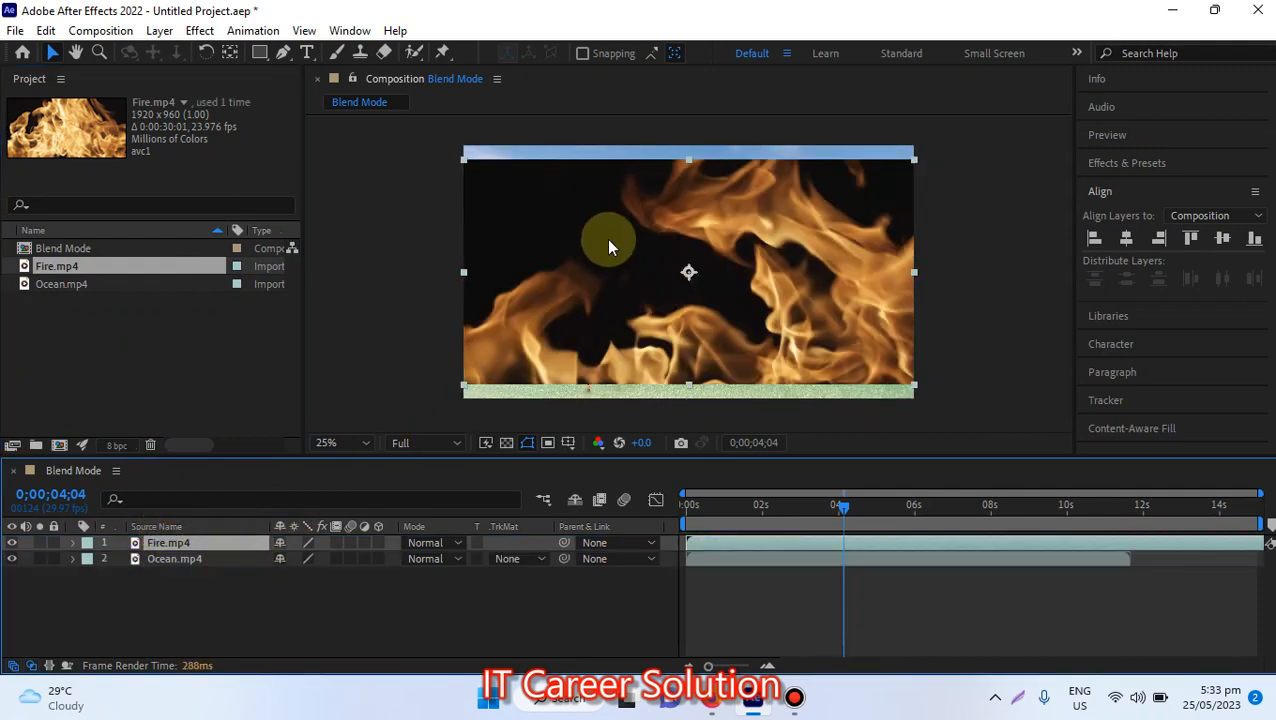
Scale the Fire.mp4 layer down to 57% and move it slightly left of the frame's centre.
{"action": "key", "text": "s"}
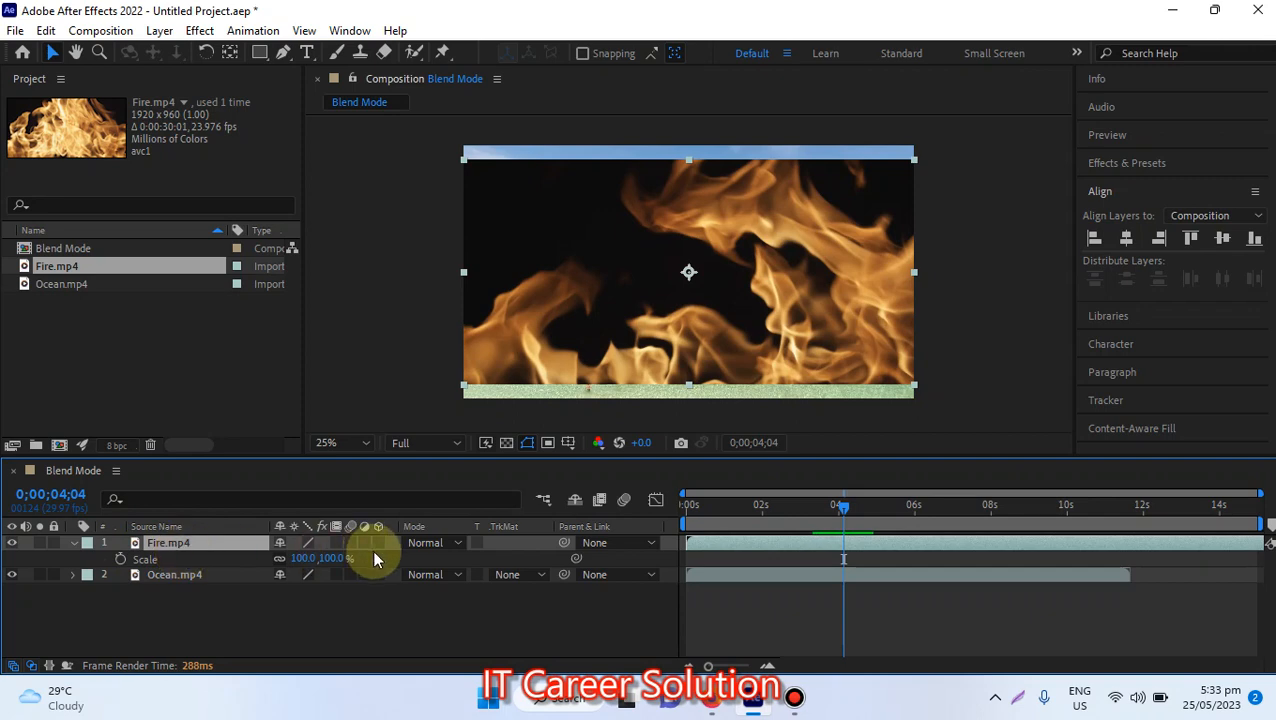
{"action": "left_click", "coordinate": [302, 558]}
{"action": "left_click_drag", "start_coordinate": [302, 558], "coordinate": [270, 556]}
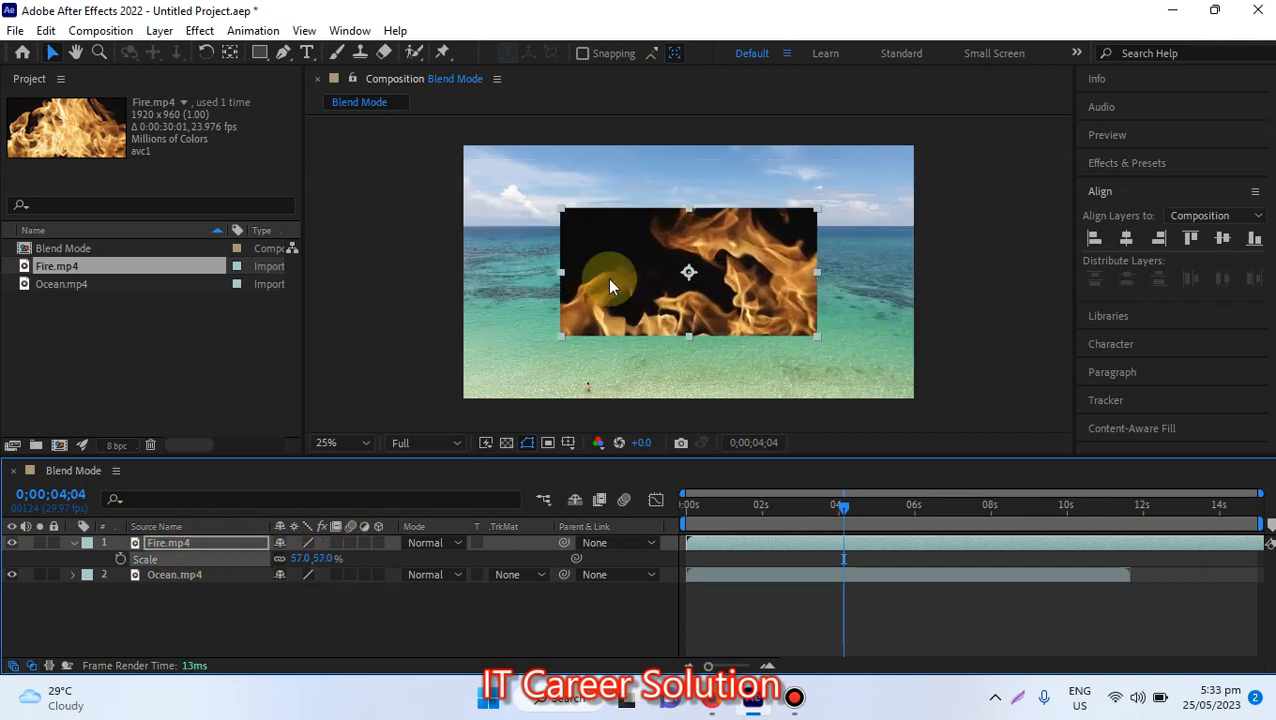
{"action": "left_click_drag", "start_coordinate": [627, 282], "coordinate": [598, 265]}
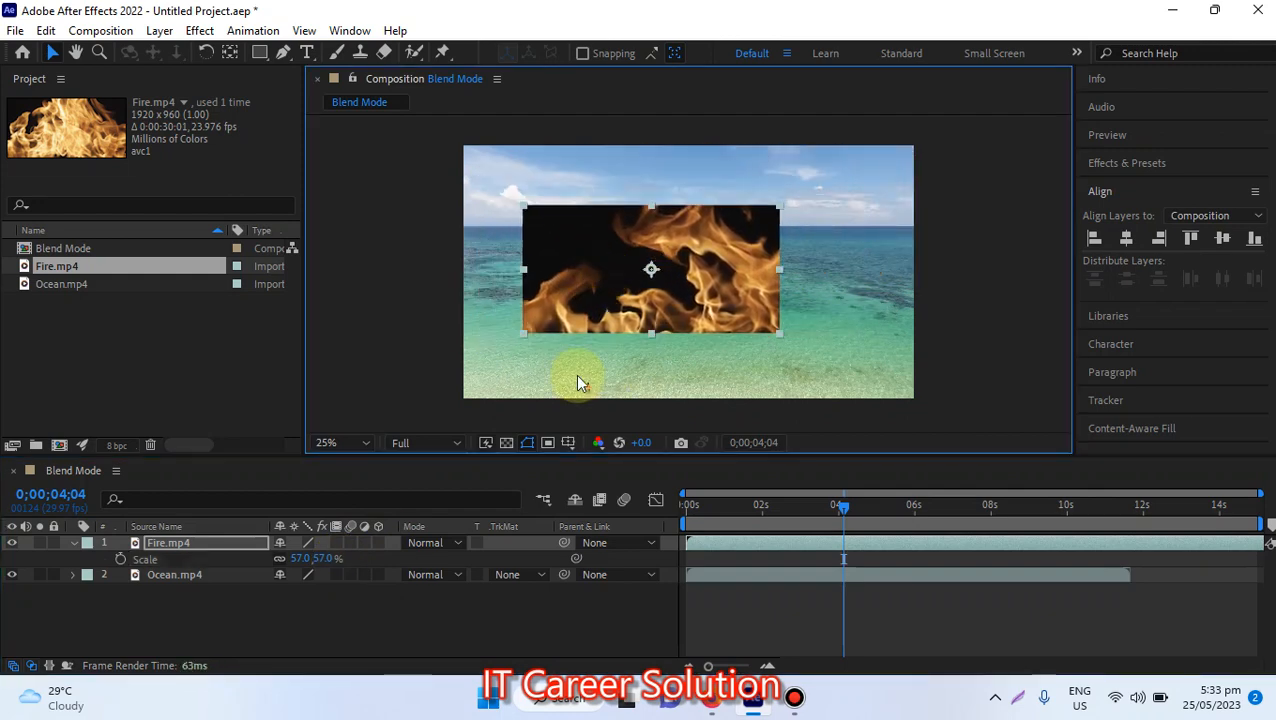
Set the Fire.mp4 layer's blending mode to Screen and cycle it forward through the remaining modes to Luminescent Premul.
{"action": "left_click", "coordinate": [448, 546]}
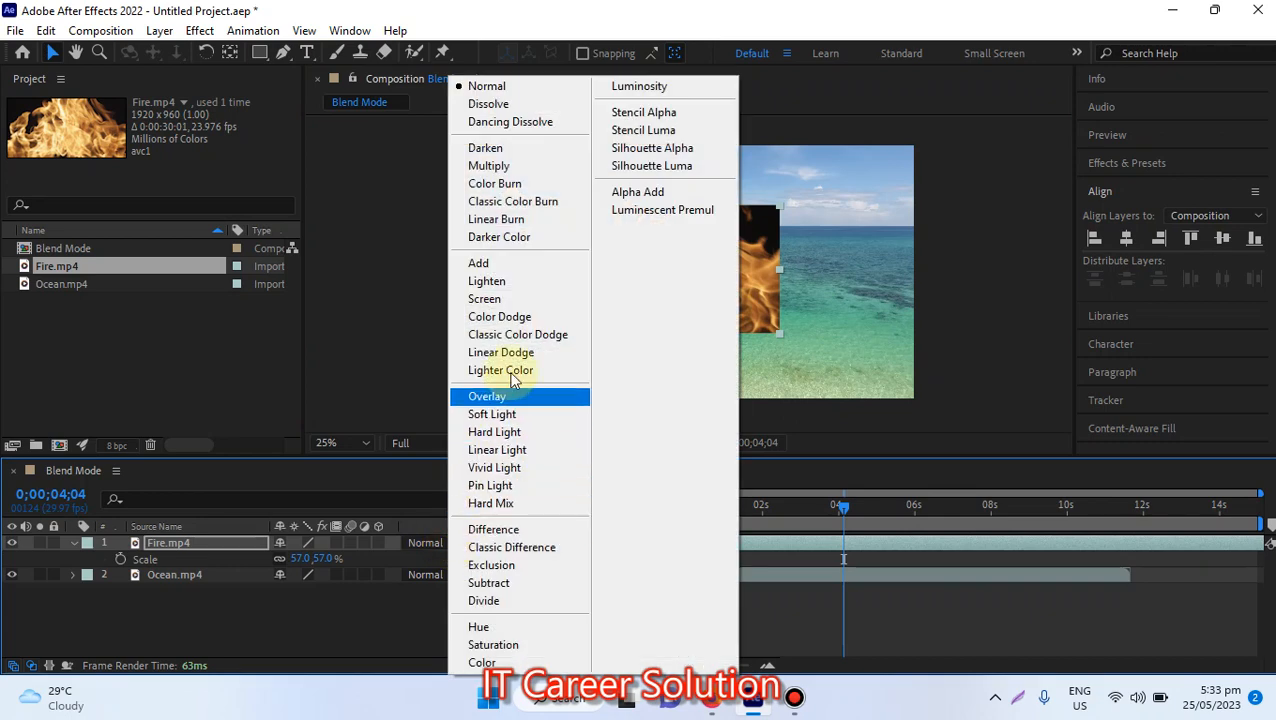
{"action": "left_click", "coordinate": [505, 298]}
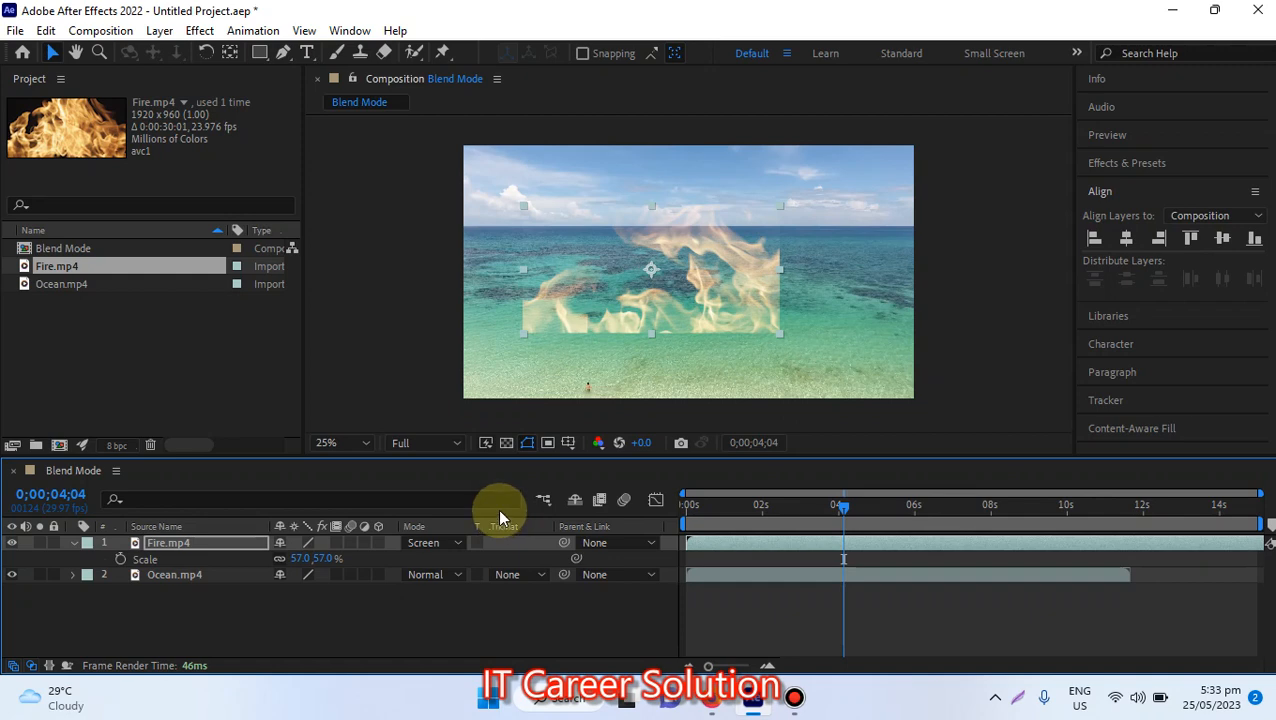
{"action": "key", "text": "shift+equal"}
{"action": "key", "text": "shift+equal"}
{"action": "key", "text": "shift+equal"}
{"action": "key", "text": "shift+equal"}
{"action": "key", "text": "shift+equal"}
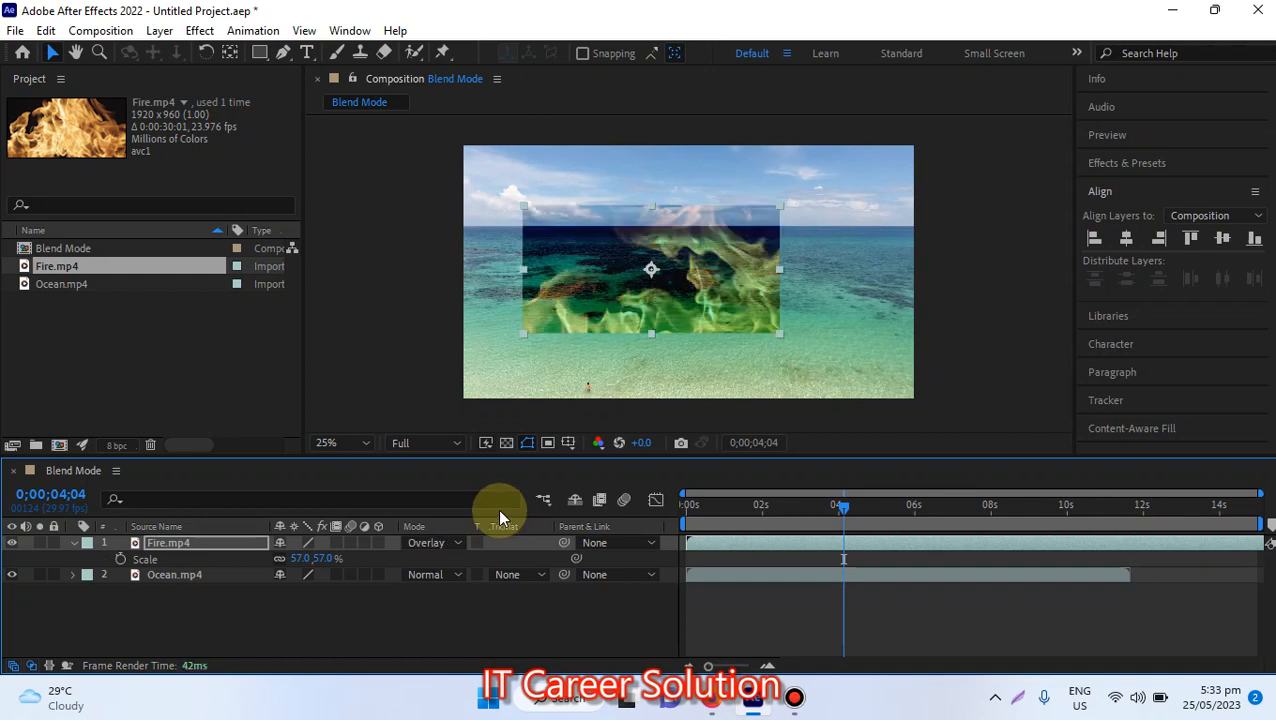
{"action": "key", "text": "shift+equal"}
{"action": "key", "text": "shift+equal"}
{"action": "key", "text": "shift+equal"}
{"action": "key", "text": "shift+equal"}
{"action": "key", "text": "shift+equal"}
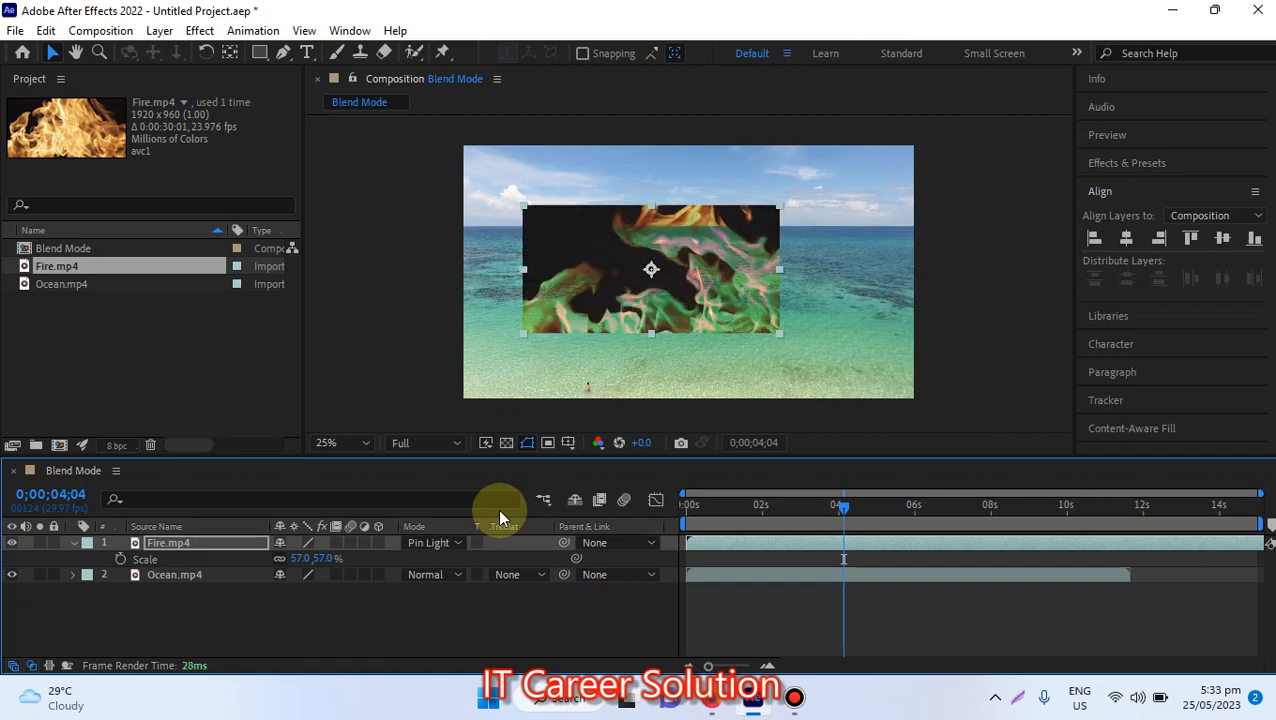
{"action": "key", "text": "shift+equal"}
{"action": "key", "text": "shift+equal"}
{"action": "key", "text": "shift+minus"}
{"action": "key", "text": "shift+minus"}
{"action": "key", "text": "shift+minus"}
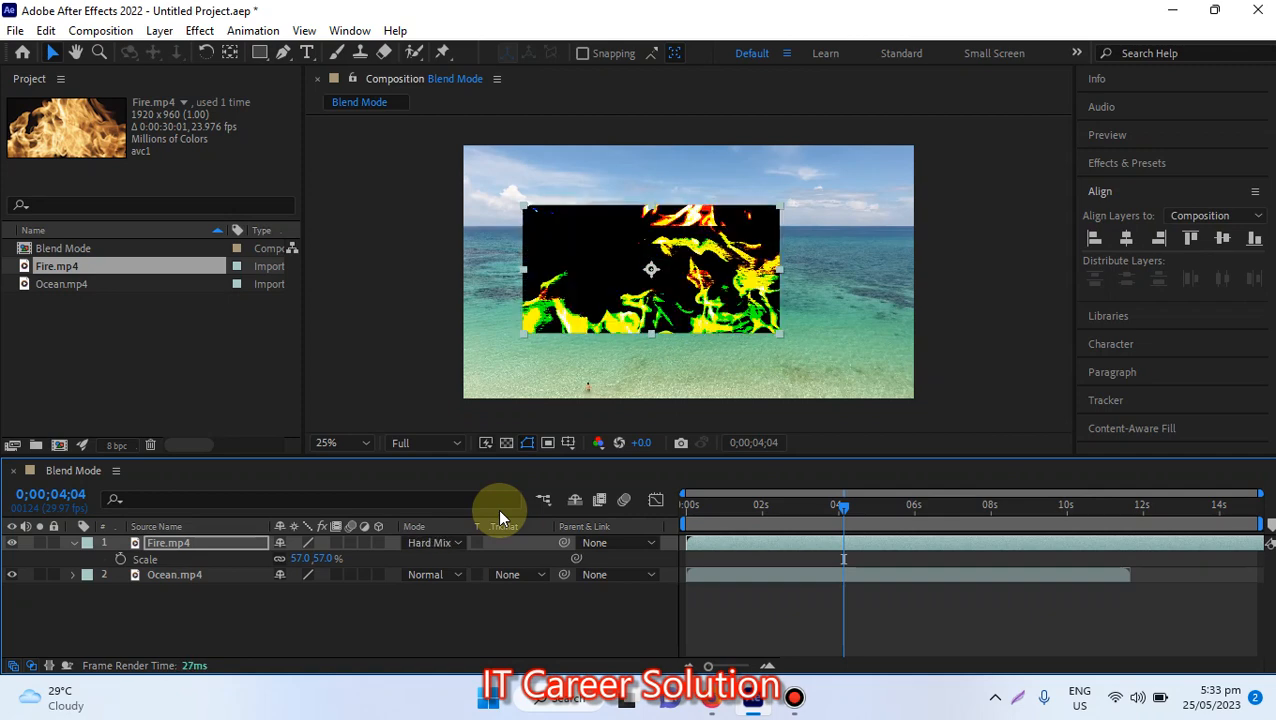
{"action": "key", "text": "shift+equal"}
{"action": "key", "text": "shift+equal"}
{"action": "key", "text": "shift+equal"}
{"action": "key", "text": "shift+equal"}
{"action": "key", "text": "shift+equal"}
{"action": "key", "text": "shift+equal"}
{"action": "key", "text": "shift+equal"}
{"action": "key", "text": "shift+equal"}
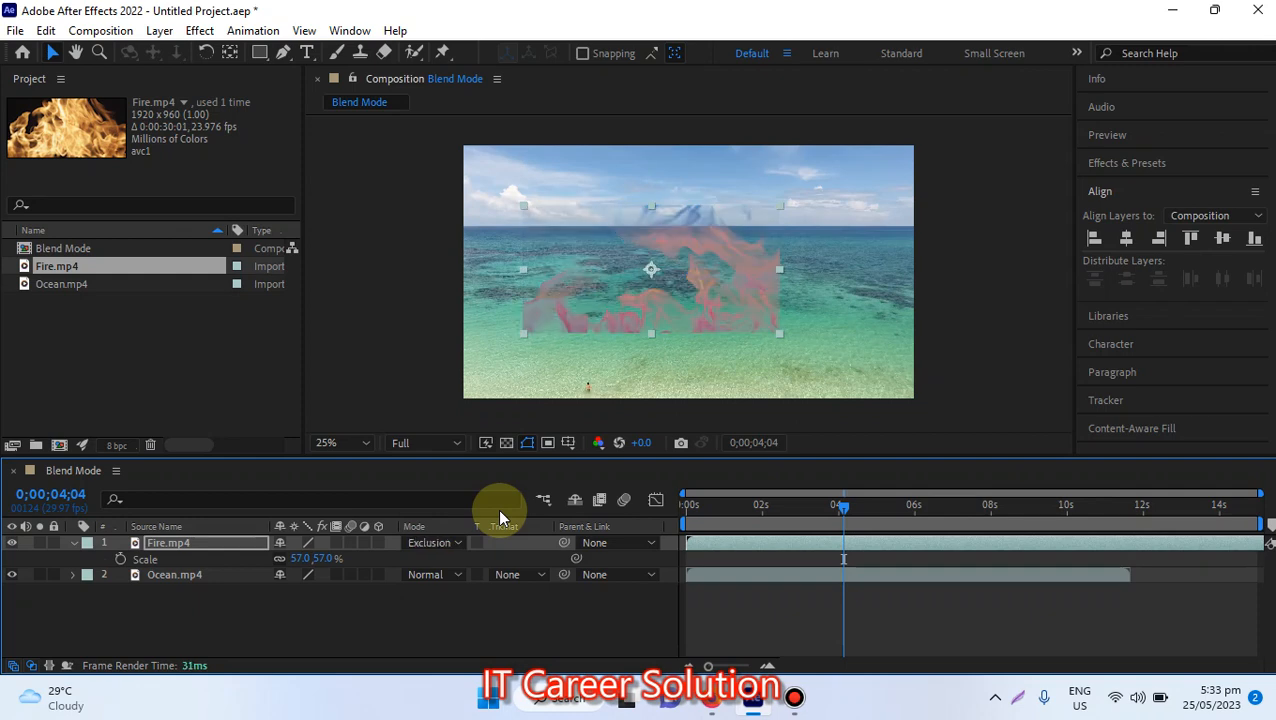
{"action": "key", "text": "shift+equal"}
{"action": "key", "text": "shift+equal"}
{"action": "key", "text": "shift+equal"}
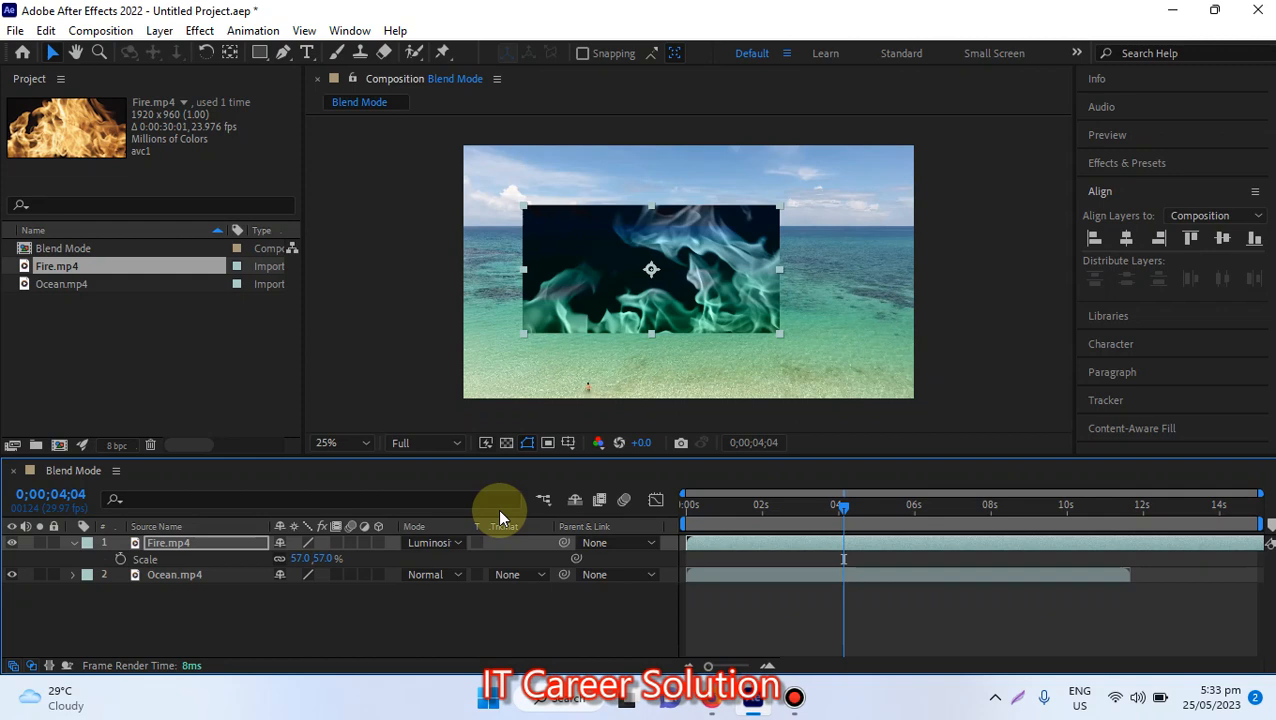
{"action": "key", "text": "shift+equal"}
{"action": "key", "text": "shift+equal"}
{"action": "key", "text": "shift+equal"}
{"action": "key", "text": "shift+equal"}
{"action": "key", "text": "shift+equal"}
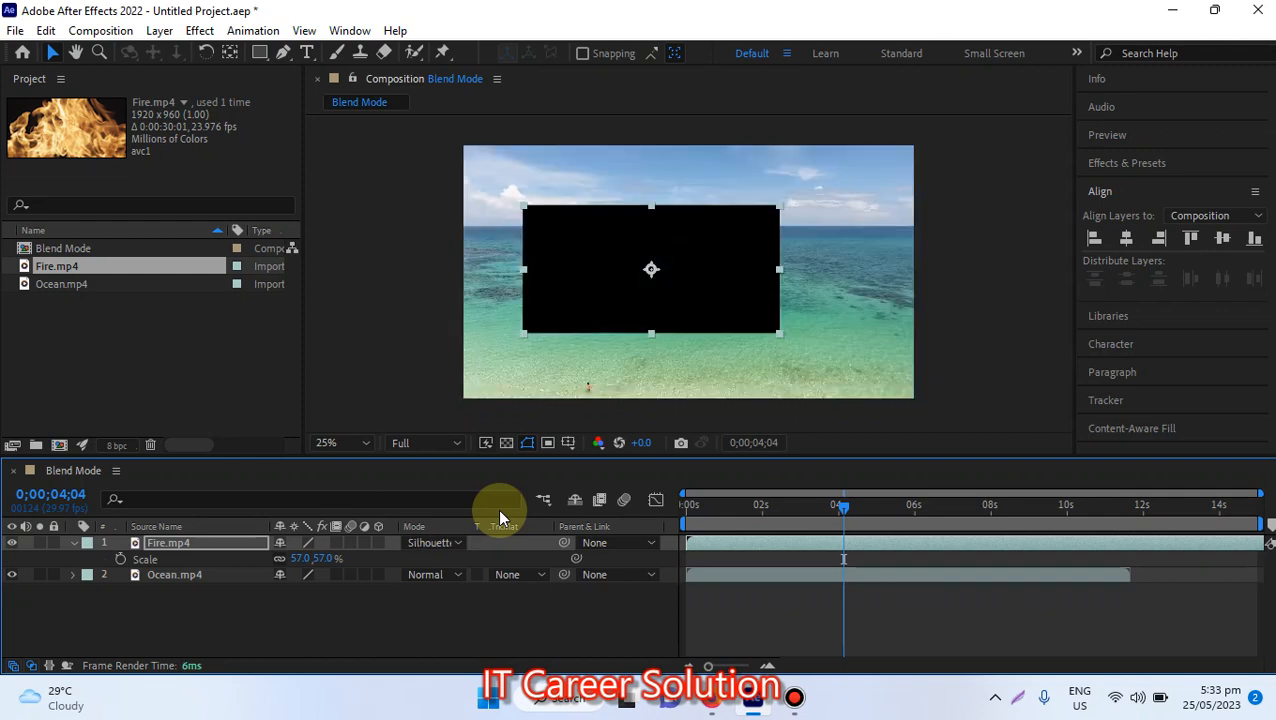
{"action": "key", "text": "shift+equal"}
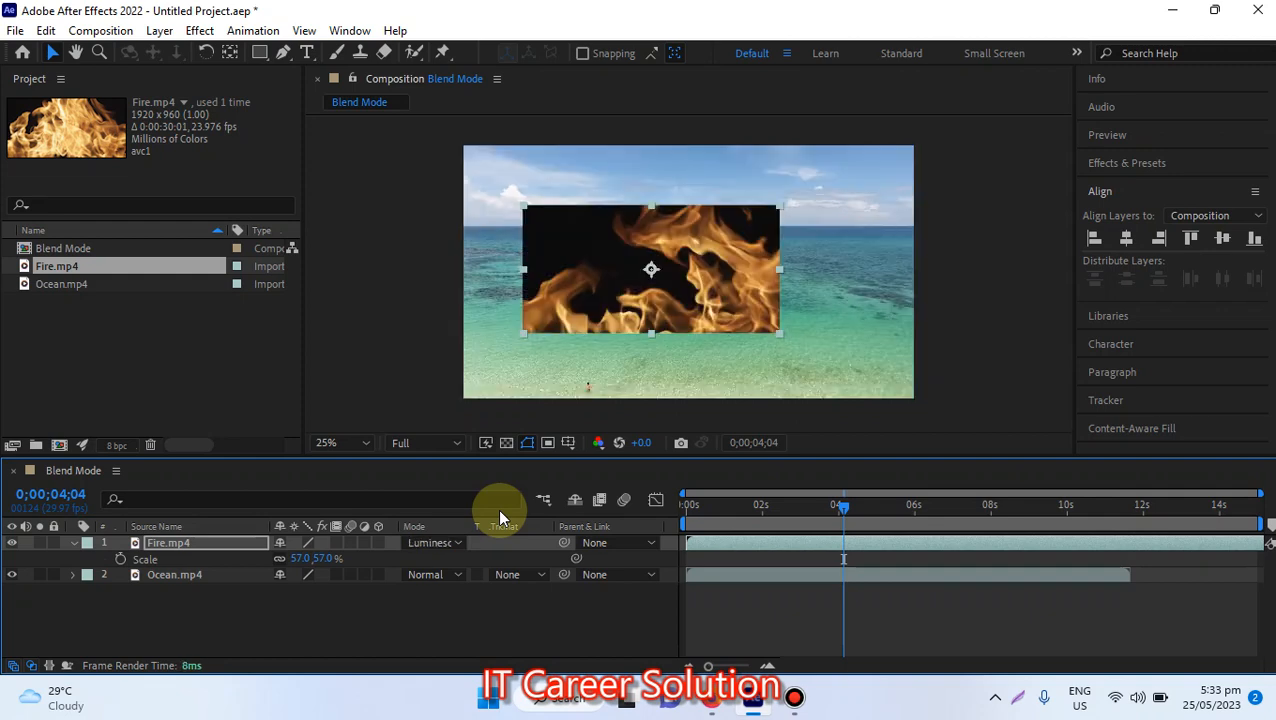
Cycle the Fire.mp4 layer's blending mode forward through Color Burn, Darker Color and Add to Lighten.
{"action": "key", "text": "shift+equal"}
{"action": "key", "text": "shift+equal"}
{"action": "key", "text": "shift+equal"}
{"action": "key", "text": "shift+equal"}
{"action": "key", "text": "shift+equal"}
{"action": "key", "text": "shift+equal"}
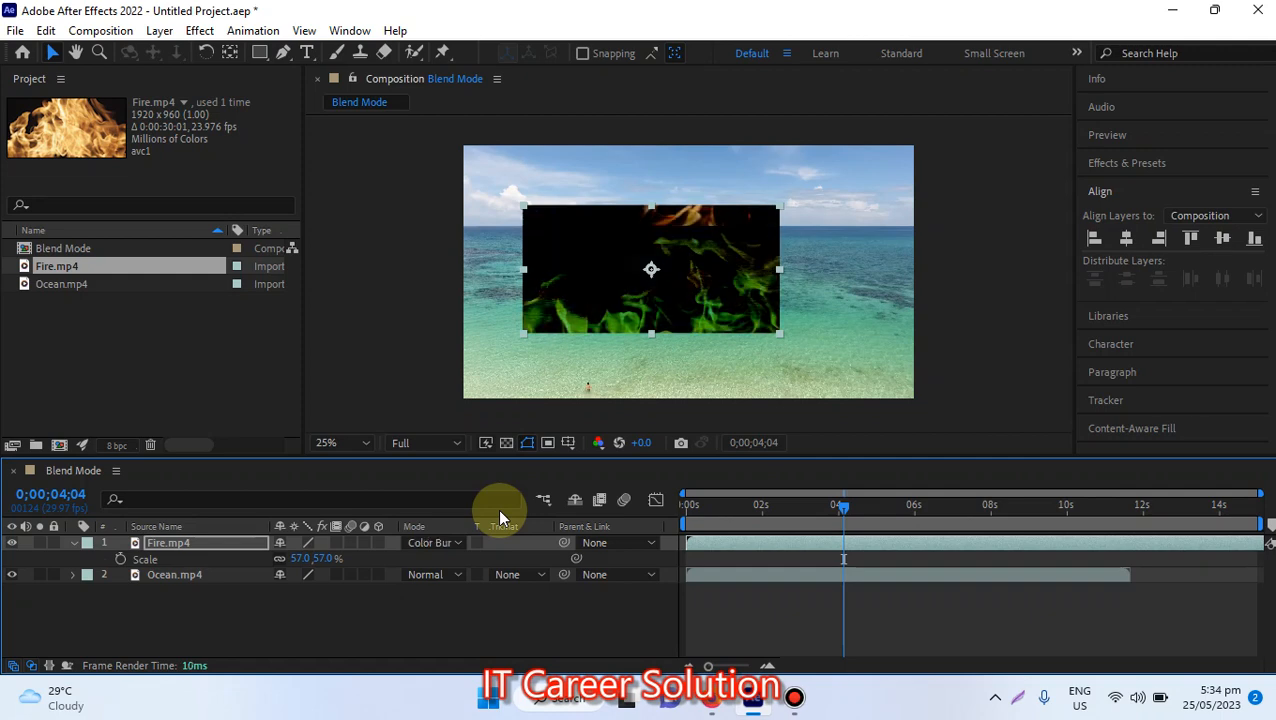
{"action": "key", "text": "shift+equal"}
{"action": "key", "text": "shift+equal"}
{"action": "key", "text": "shift+equal"}
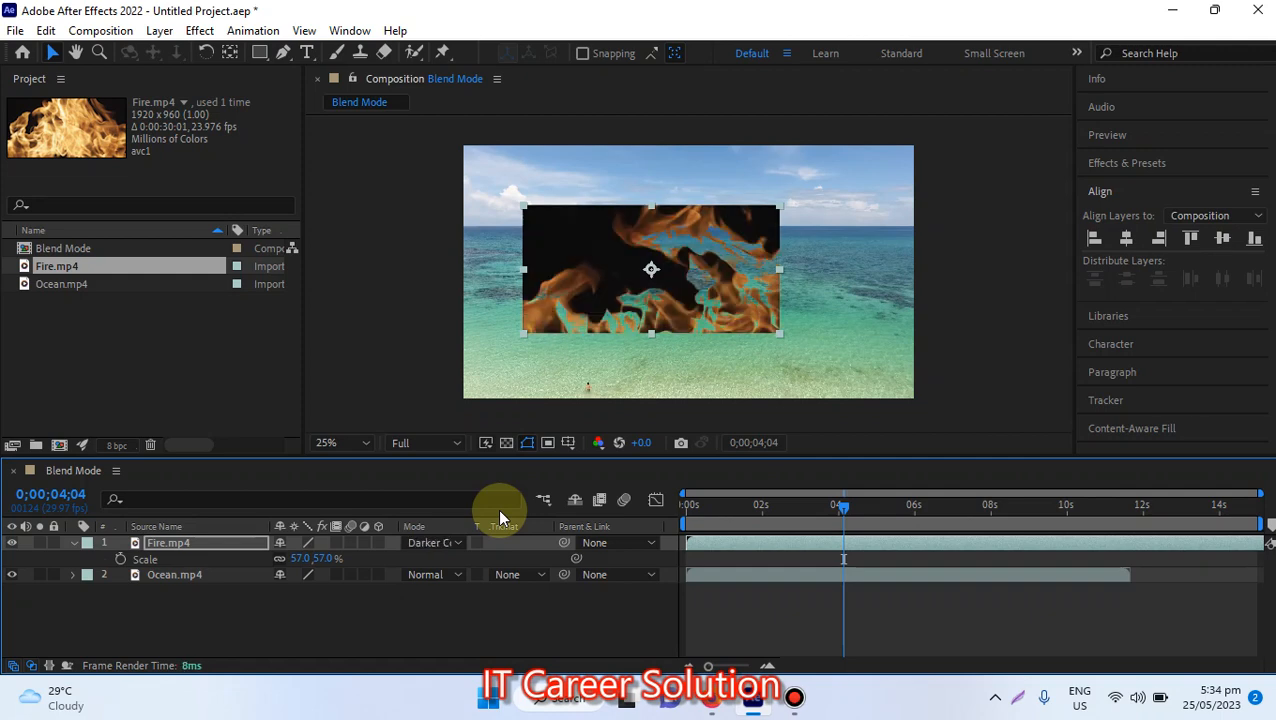
{"action": "key", "text": "shift+equal"}
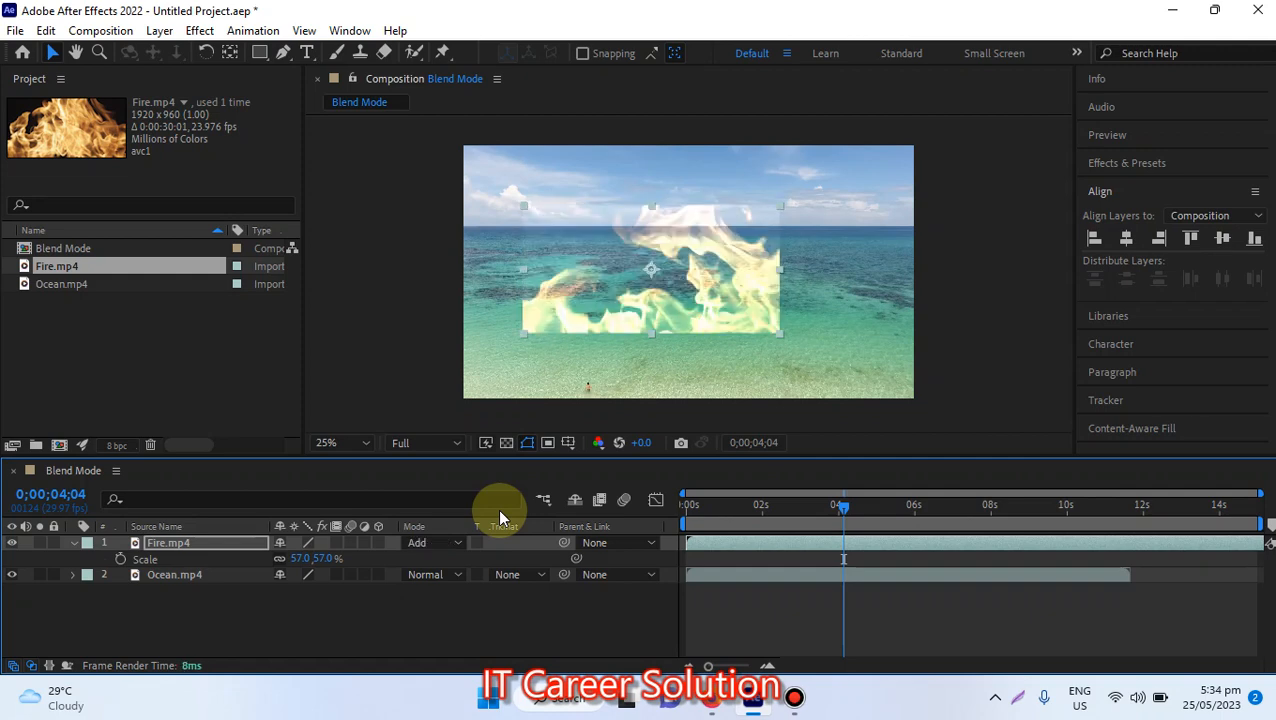
{"action": "key", "text": "shift+equal"}
Play the composition and scale the Fire.mp4 layer up to 129% so it covers the whole frame.
{"action": "key", "text": "space"}
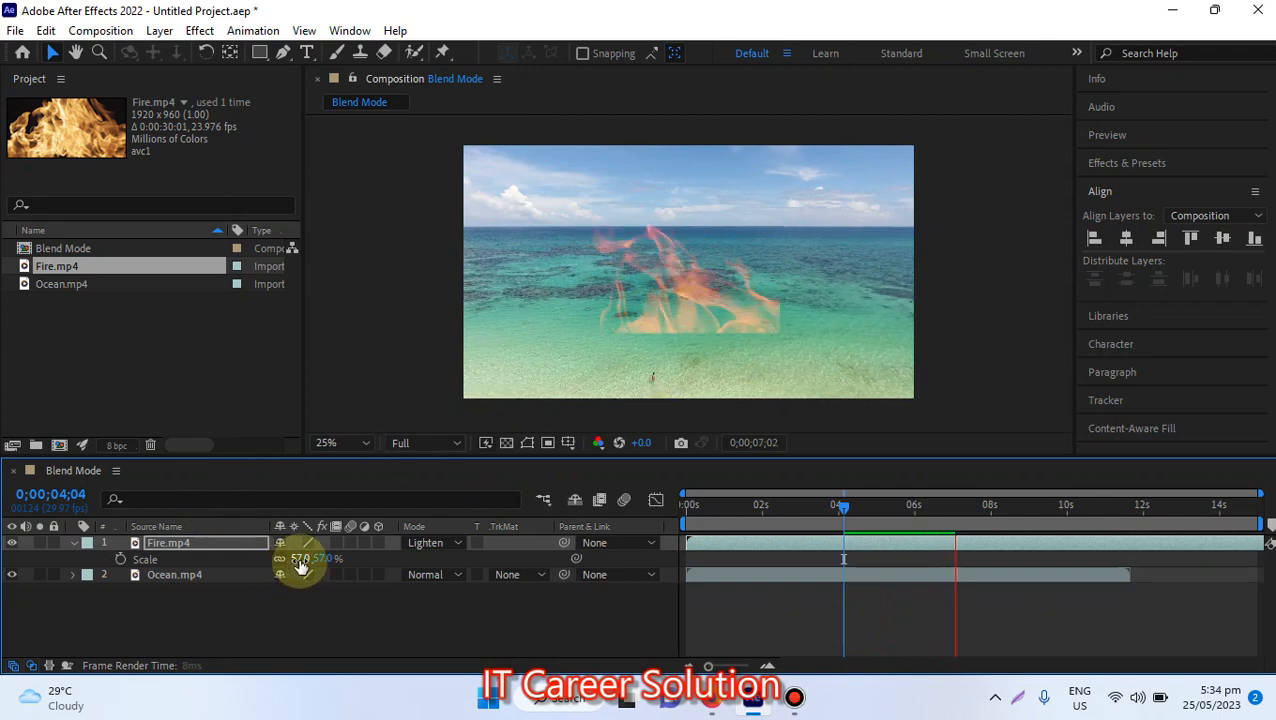
{"action": "left_click_drag", "start_coordinate": [301, 566], "coordinate": [342, 567]}
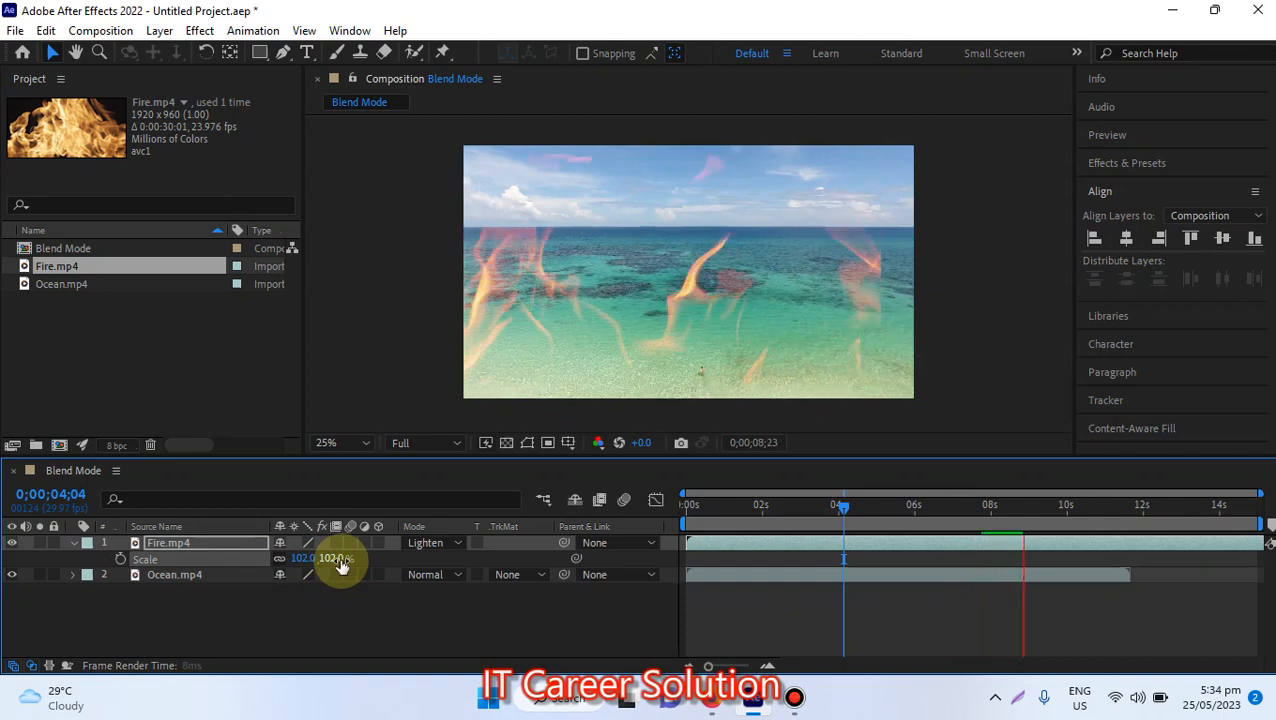
{"action": "left_click_drag", "start_coordinate": [340, 566], "coordinate": [364, 563]}
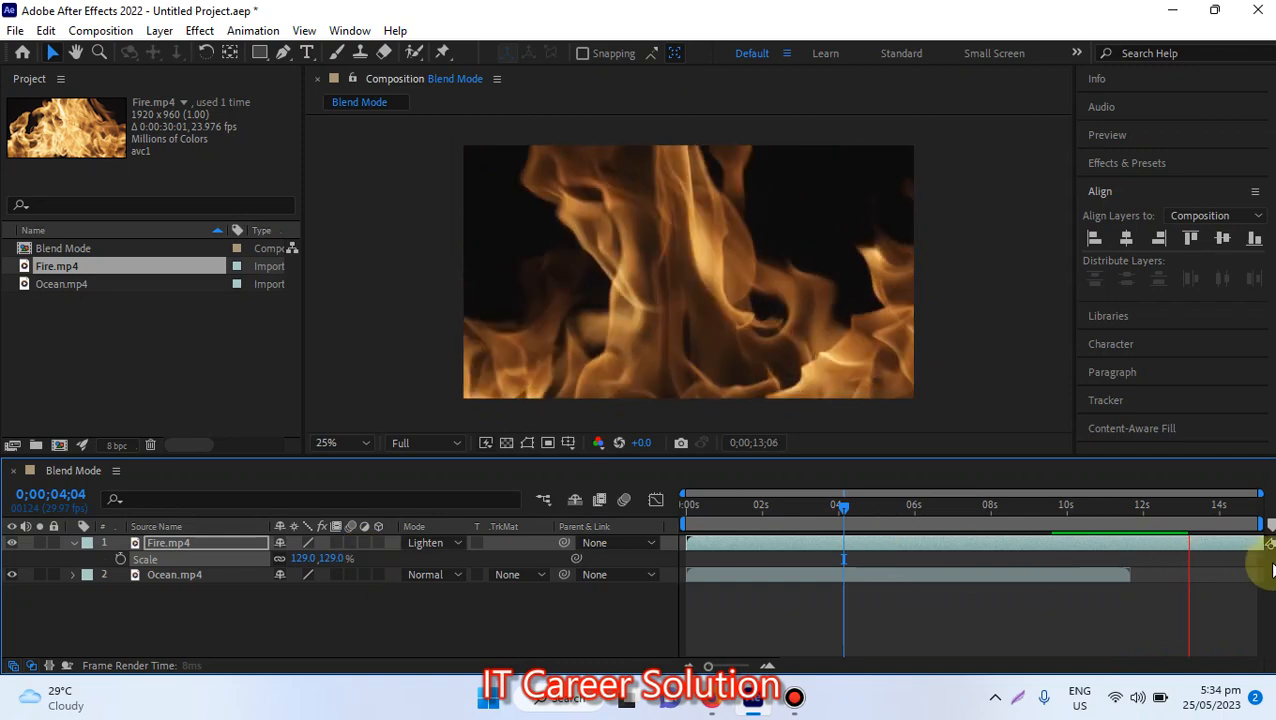
Shorten the work area to the end of the Ocean.mp4 layer and trim the composition to the work area.
{"action": "left_click_drag", "start_coordinate": [1262, 524], "coordinate": [1172, 528]}
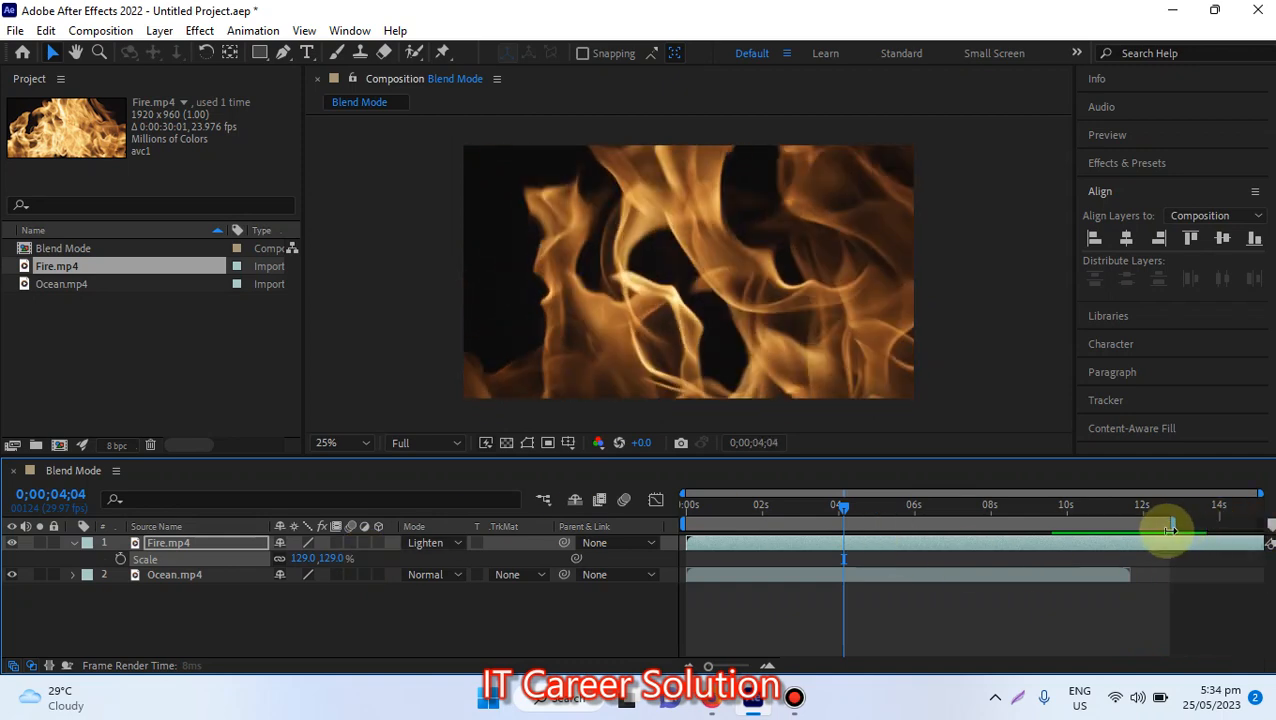
{"action": "left_click", "coordinate": [100, 32]}
{"action": "left_click", "coordinate": [150, 121]}
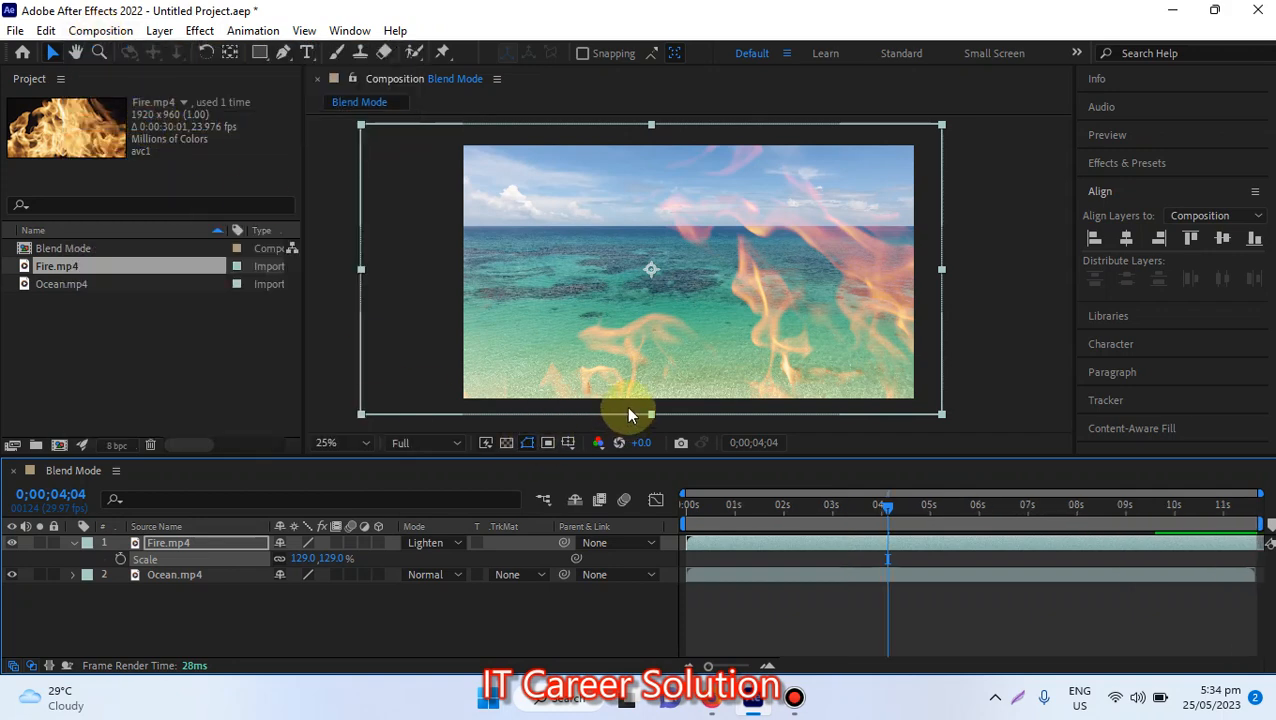
Preview the Lighten blend over the trimmed composition, starting from 0;00;00;09.
{"action": "key", "text": "space"}
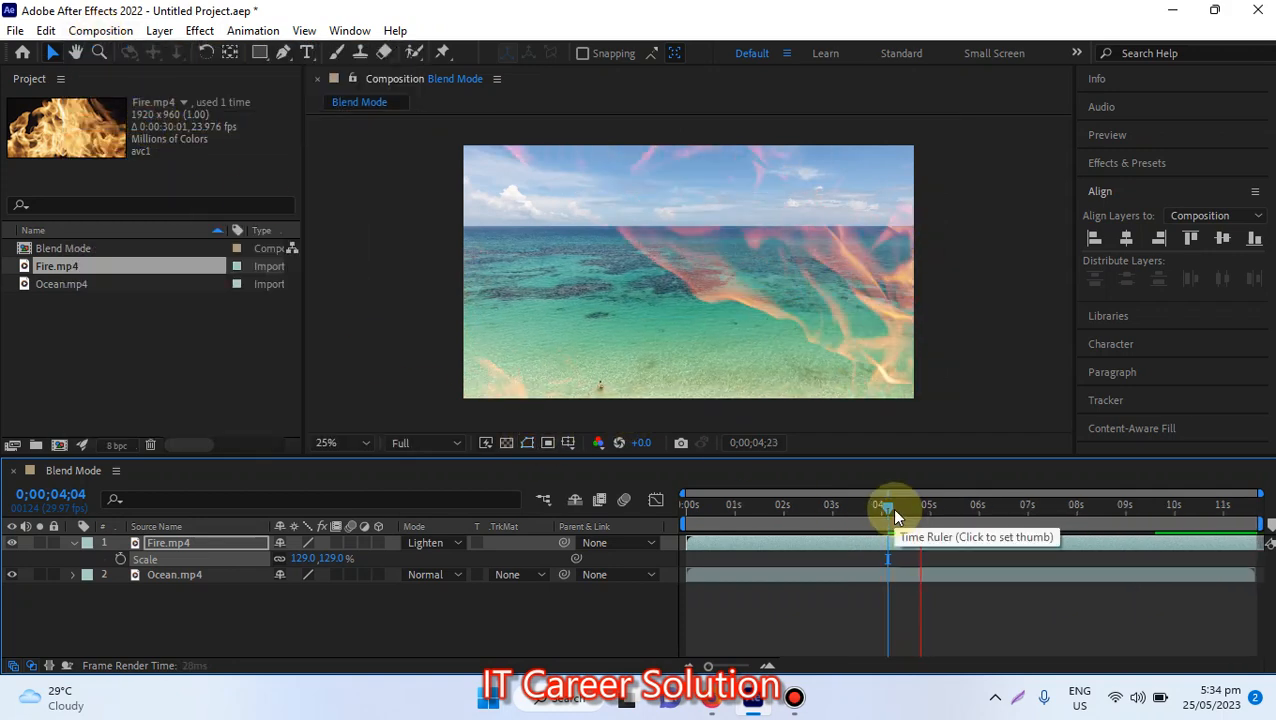
{"action": "left_click_drag", "start_coordinate": [882, 506], "coordinate": [696, 507]}
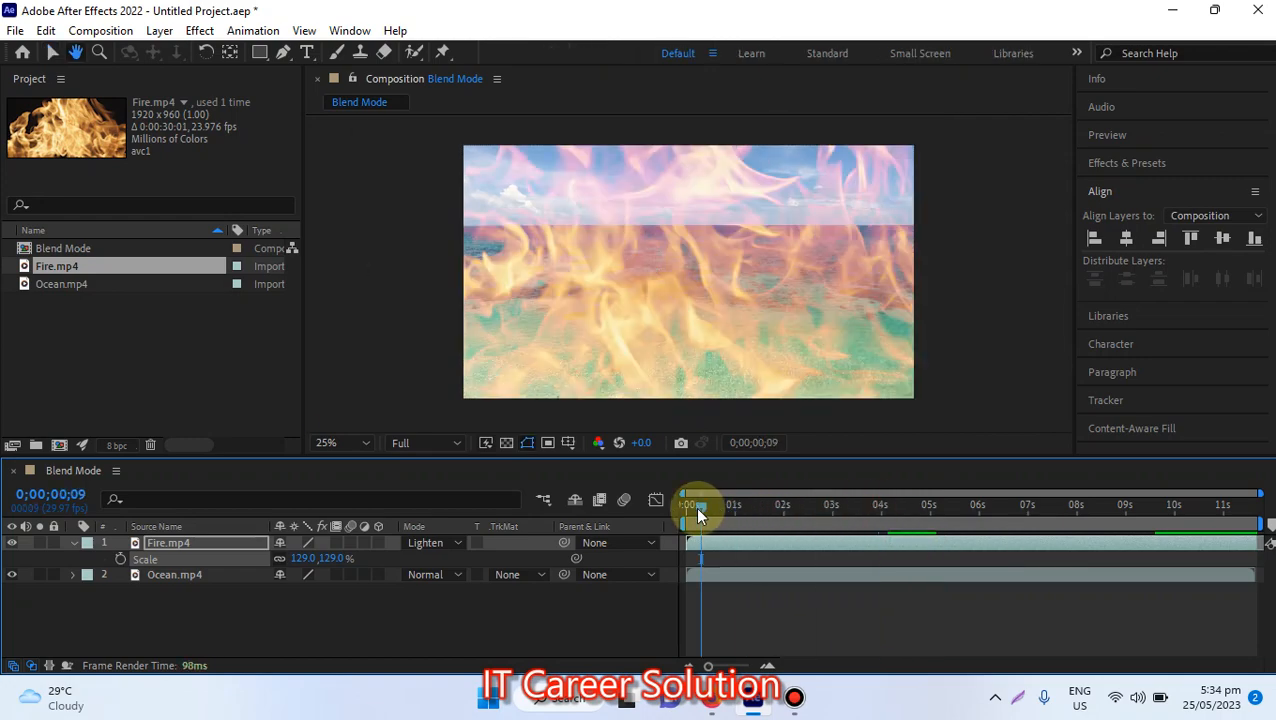
{"action": "key", "text": "space"}
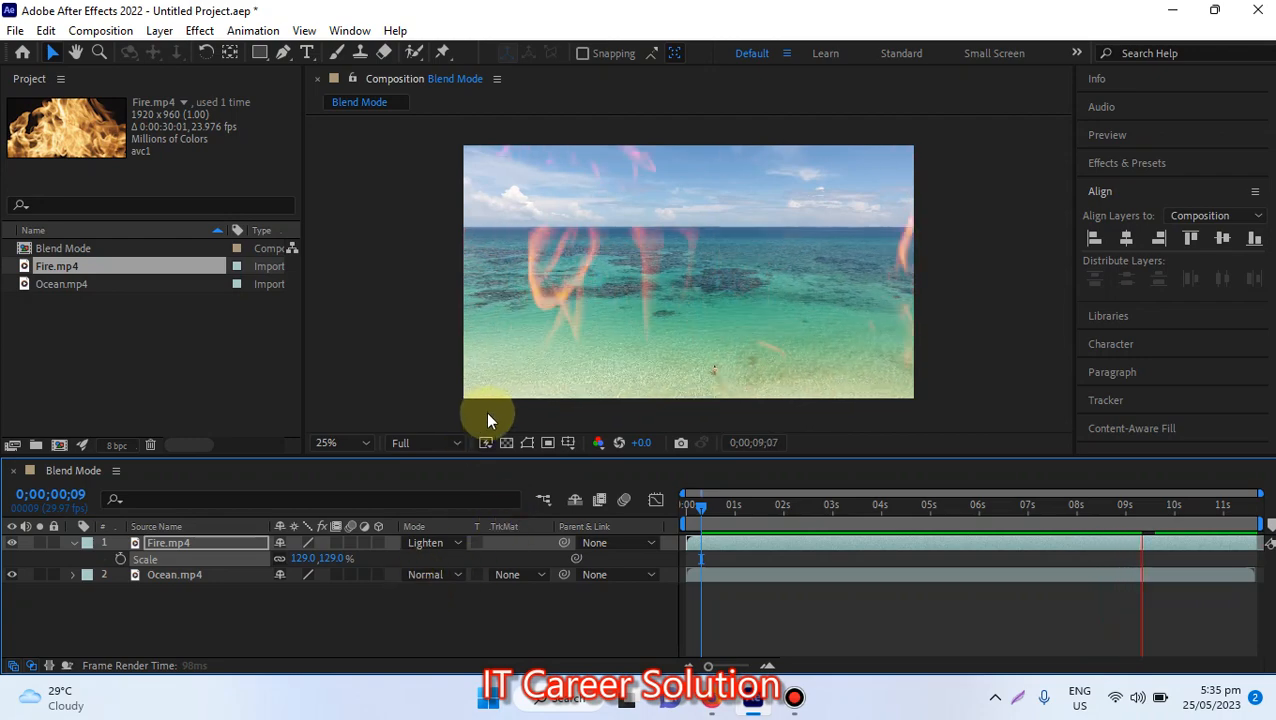
Switch to Firefox, search for "easy video downloader" in a new tab and open the Easy Youtube Video Downloader Express add-on page.
{"action": "left_click", "coordinate": [712, 705]}
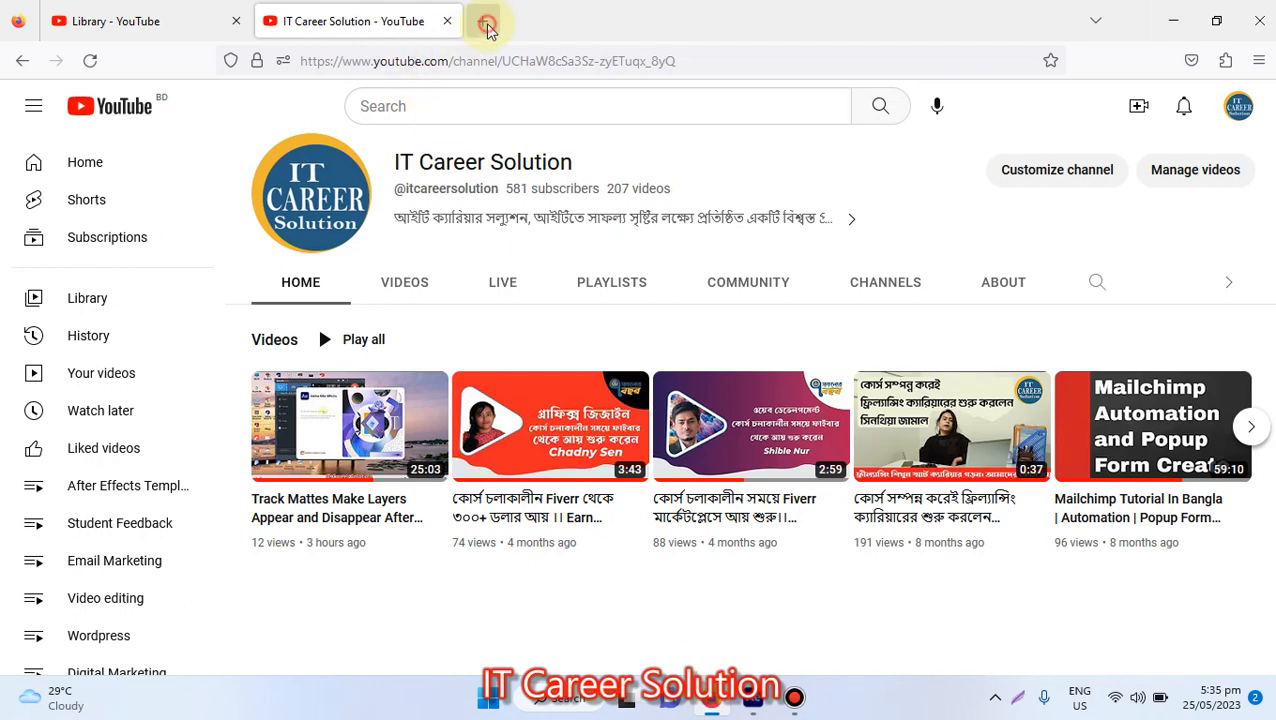
{"action": "left_click", "coordinate": [474, 29]}
{"action": "type", "text": "es"}
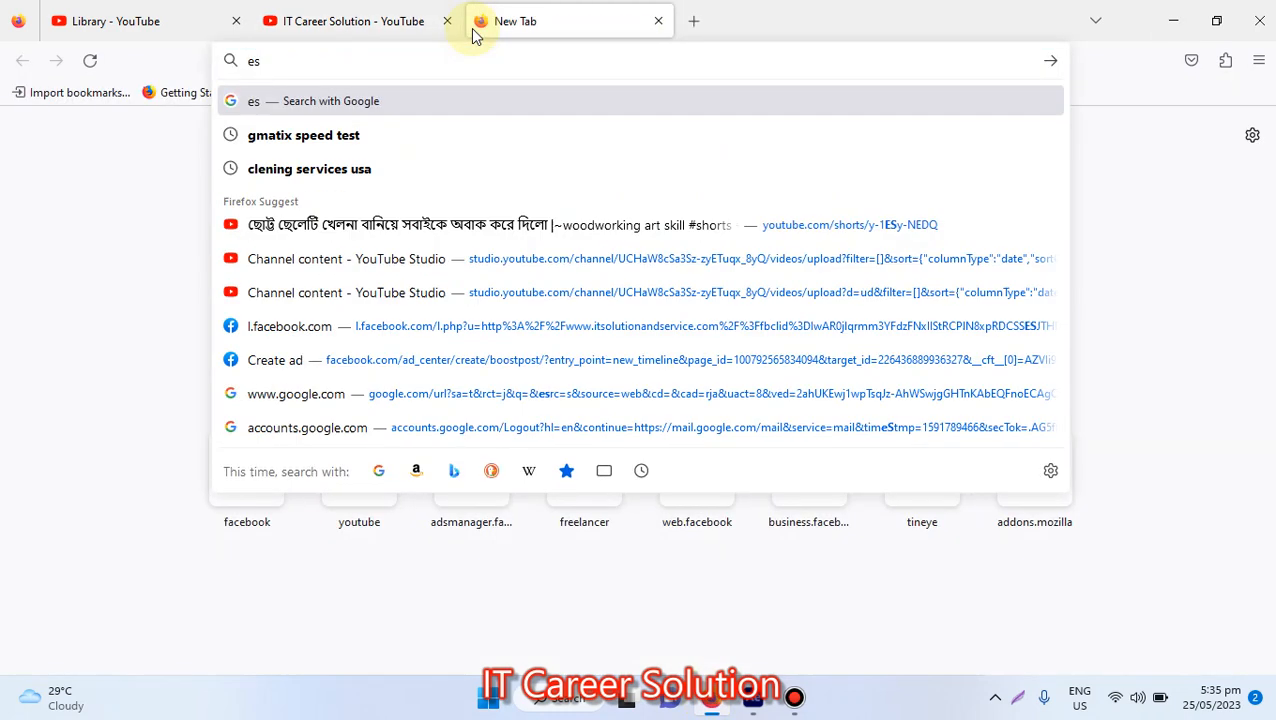
{"action": "key", "text": "BackSpace"}
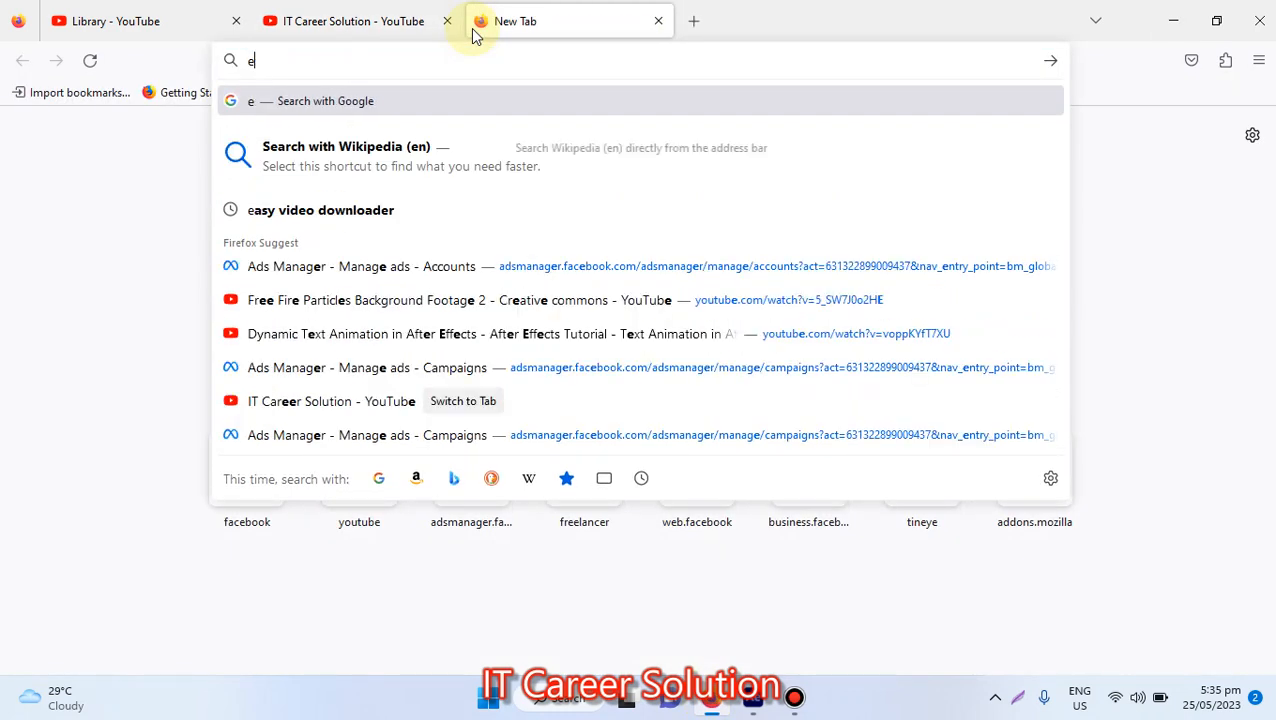
{"action": "type", "text": "asy"}
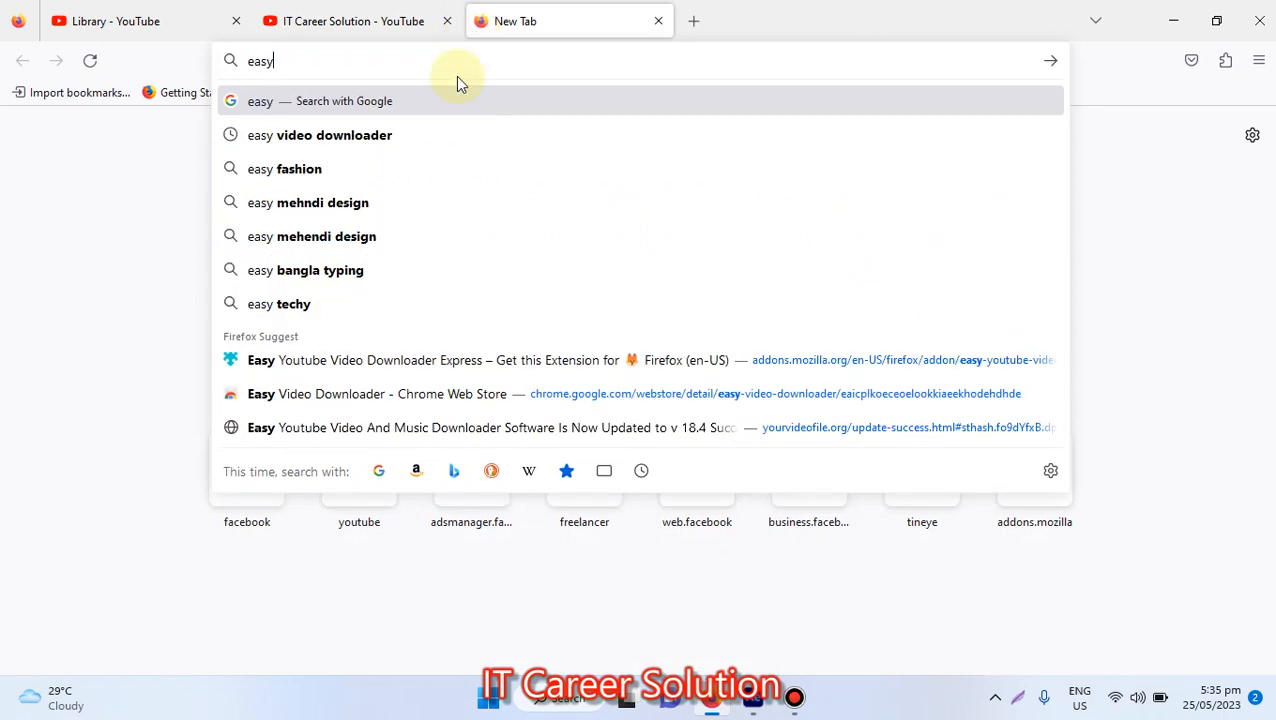
{"action": "left_click", "coordinate": [433, 139]}
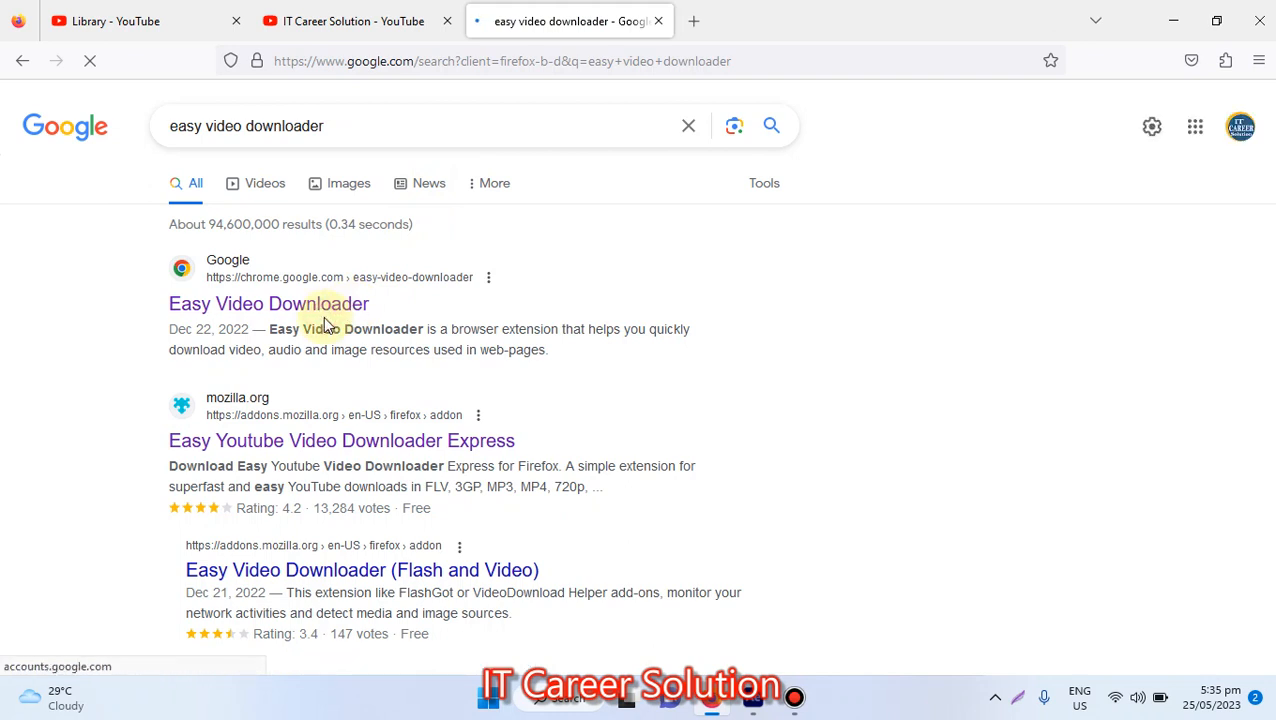
{"action": "left_click", "coordinate": [22, 60]}
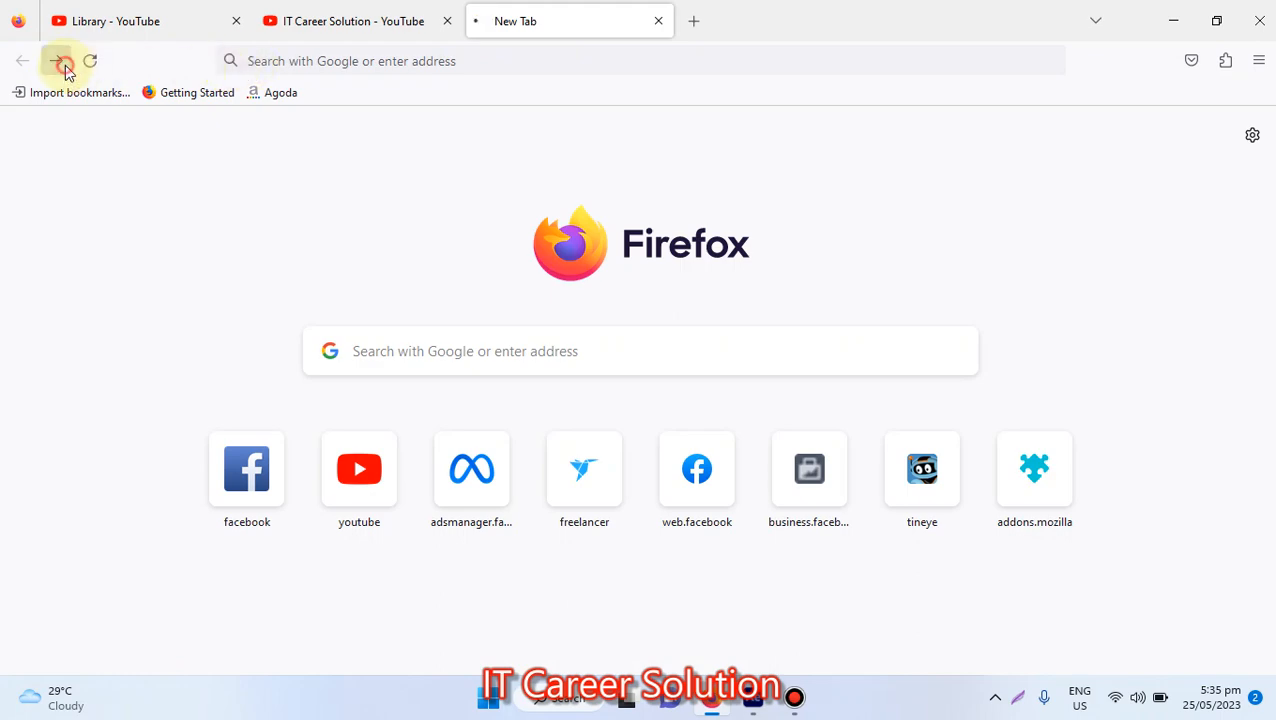
{"action": "left_click", "coordinate": [60, 63]}
{"action": "left_click", "coordinate": [262, 444]}
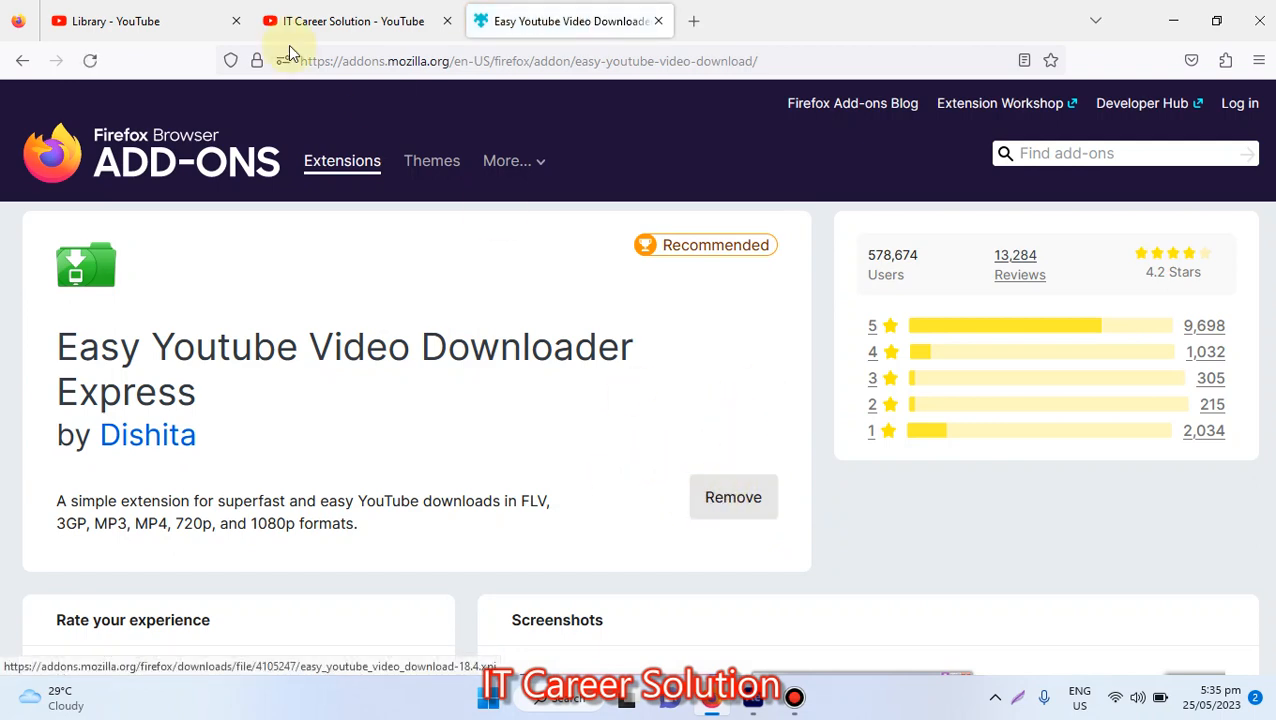
Open the Track Mattes video from the IT Career Solution channel, pause it and show its available download formats.
{"action": "left_click", "coordinate": [322, 21]}
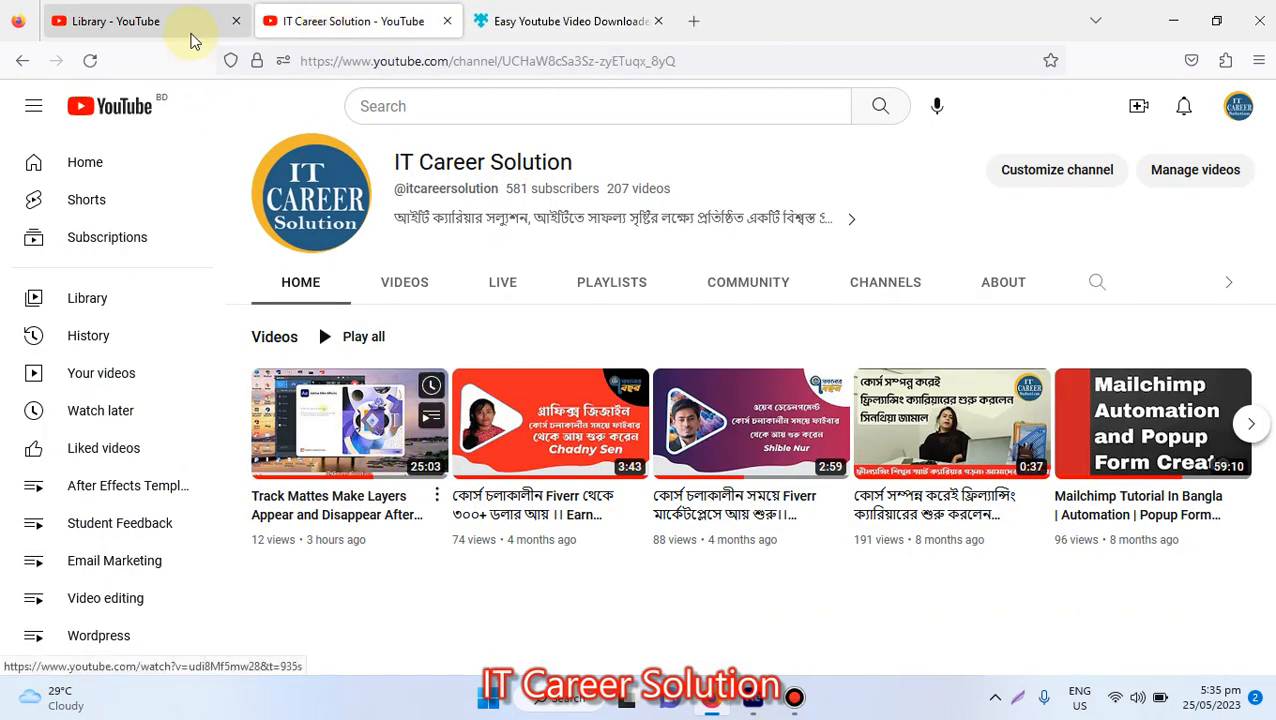
{"action": "left_click", "coordinate": [317, 412]}
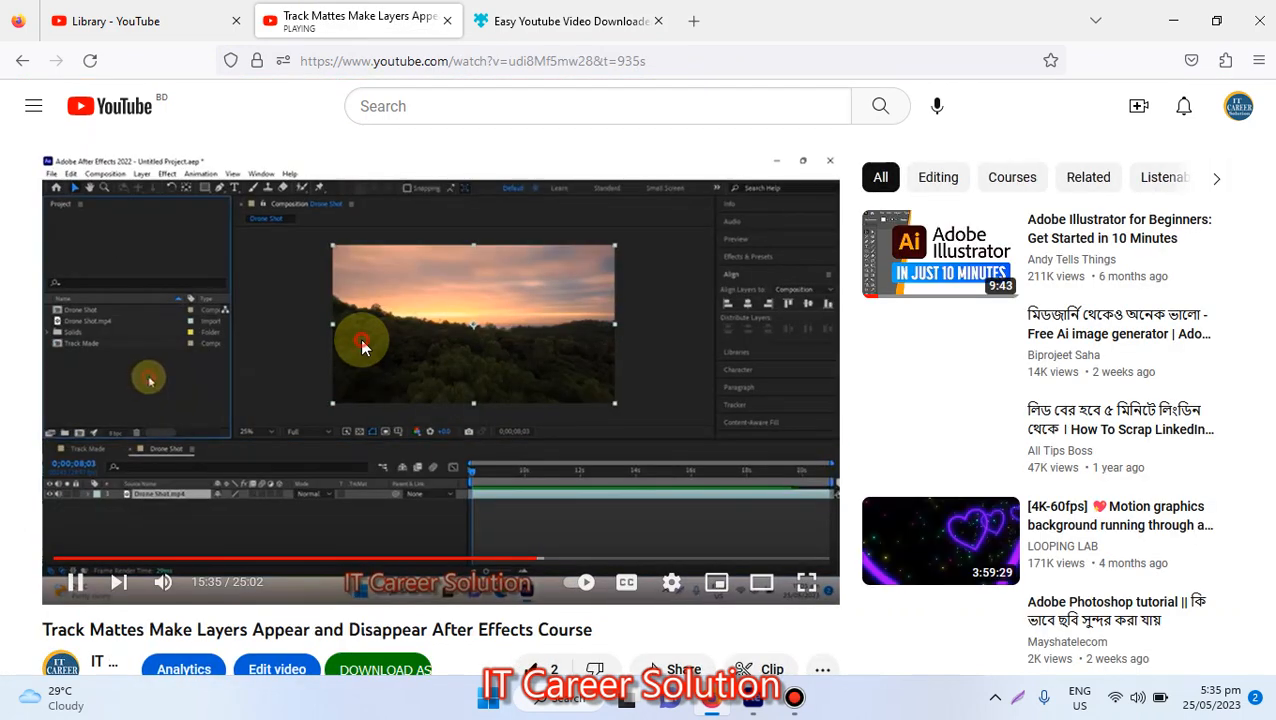
{"action": "left_click", "coordinate": [362, 342]}
{"action": "scroll", "coordinate": [380, 397], "scroll_direction": "down", "scroll_amount": 3}
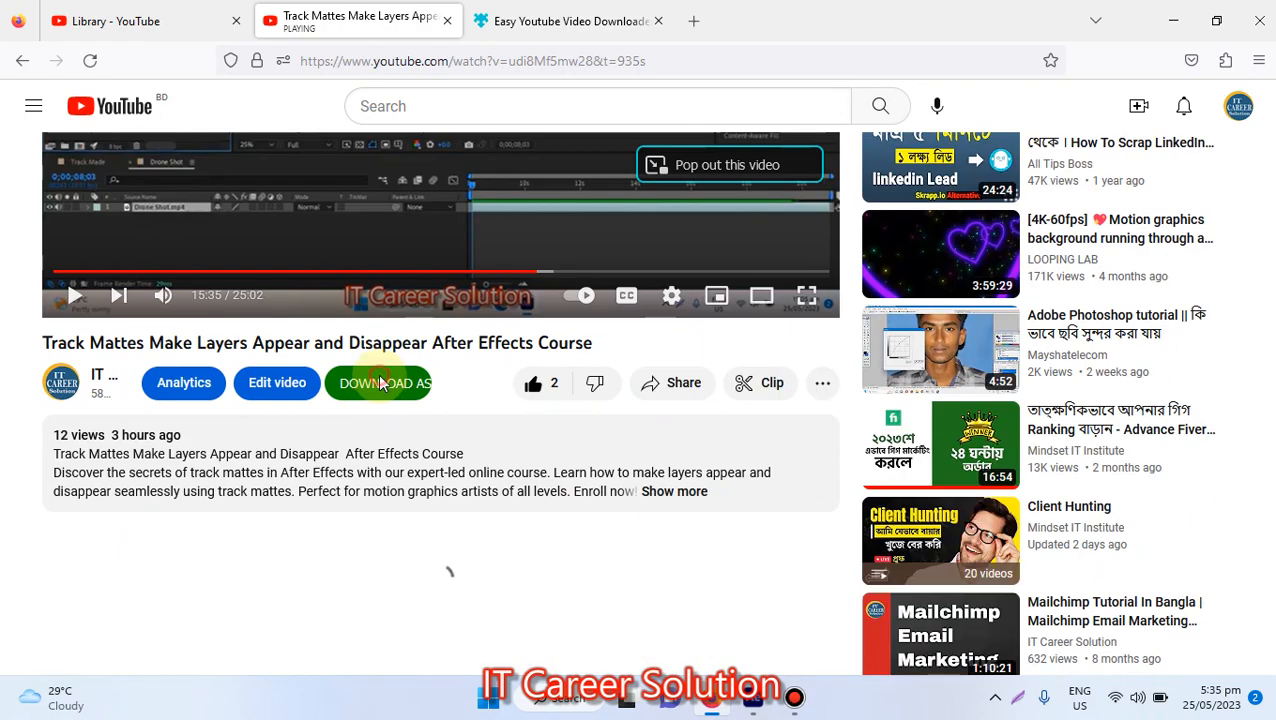
{"action": "left_click", "coordinate": [380, 385]}
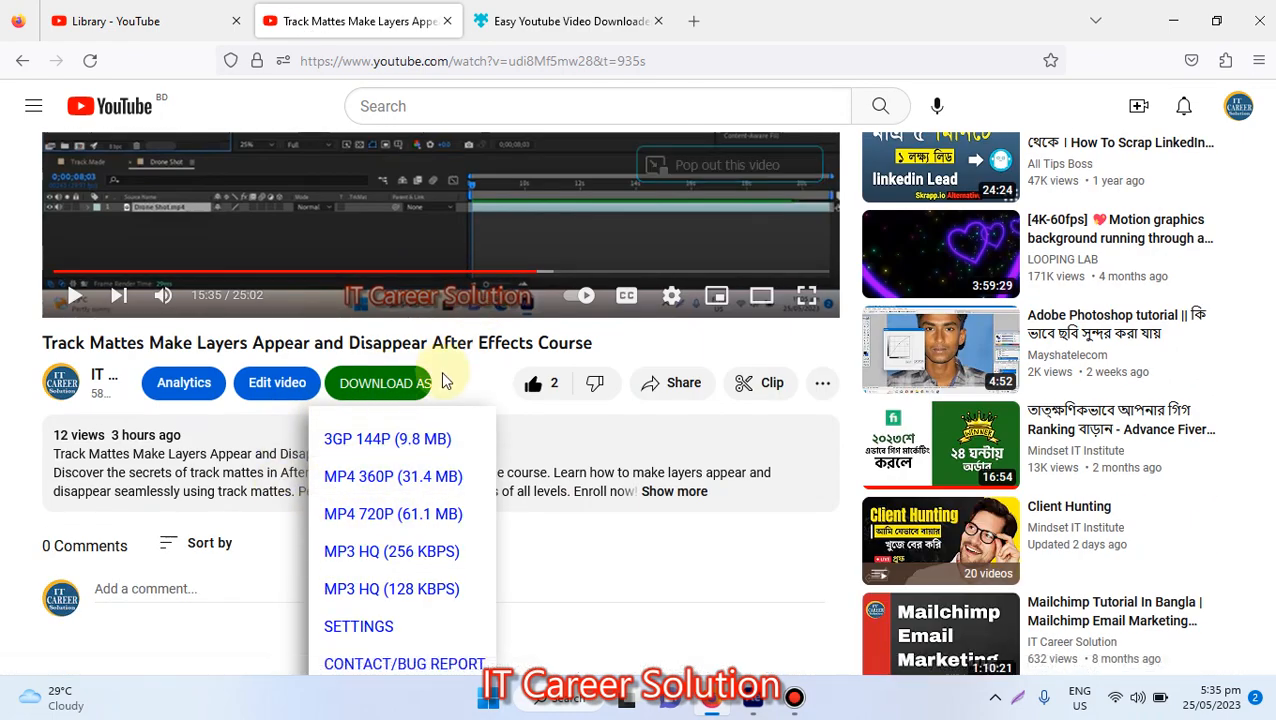
{"action": "scroll", "coordinate": [441, 376], "scroll_direction": "up", "scroll_amount": 3}
{"action": "scroll", "coordinate": [441, 371], "scroll_direction": "up", "scroll_amount": 1}
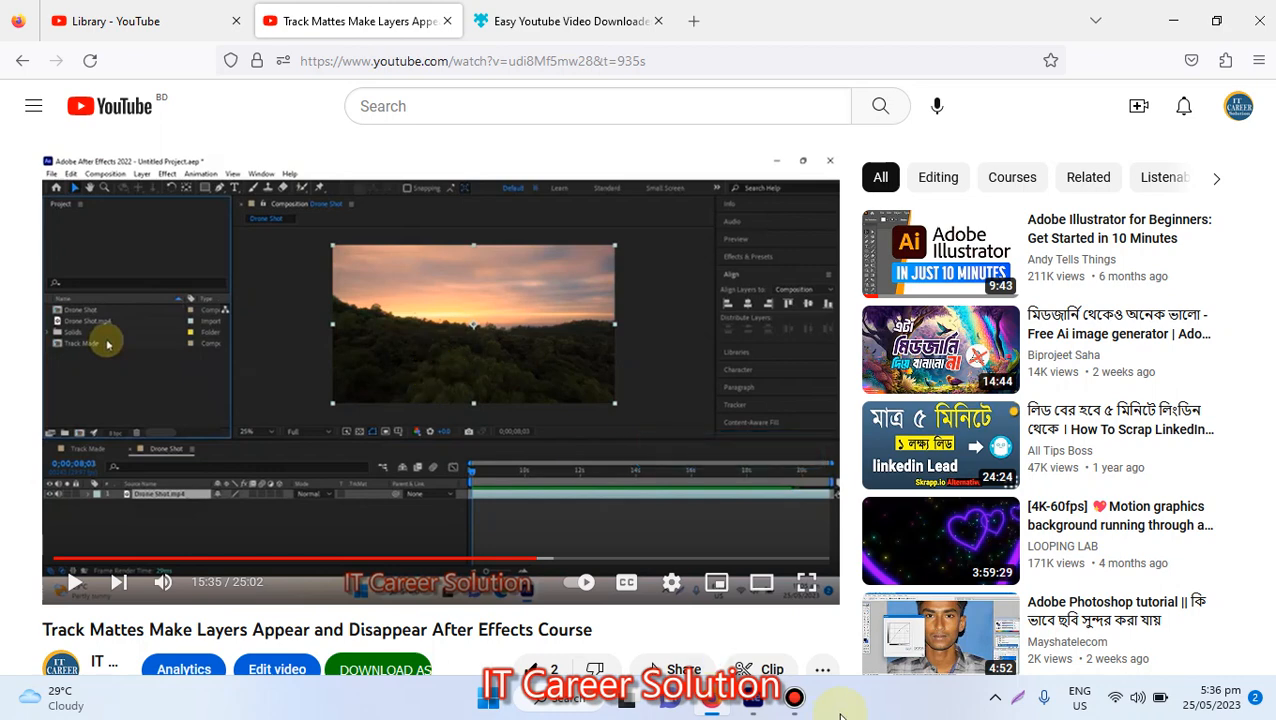
Return to After Effects and open the list of blending modes for the Fire.mp4 layer.
{"action": "left_click", "coordinate": [756, 713]}
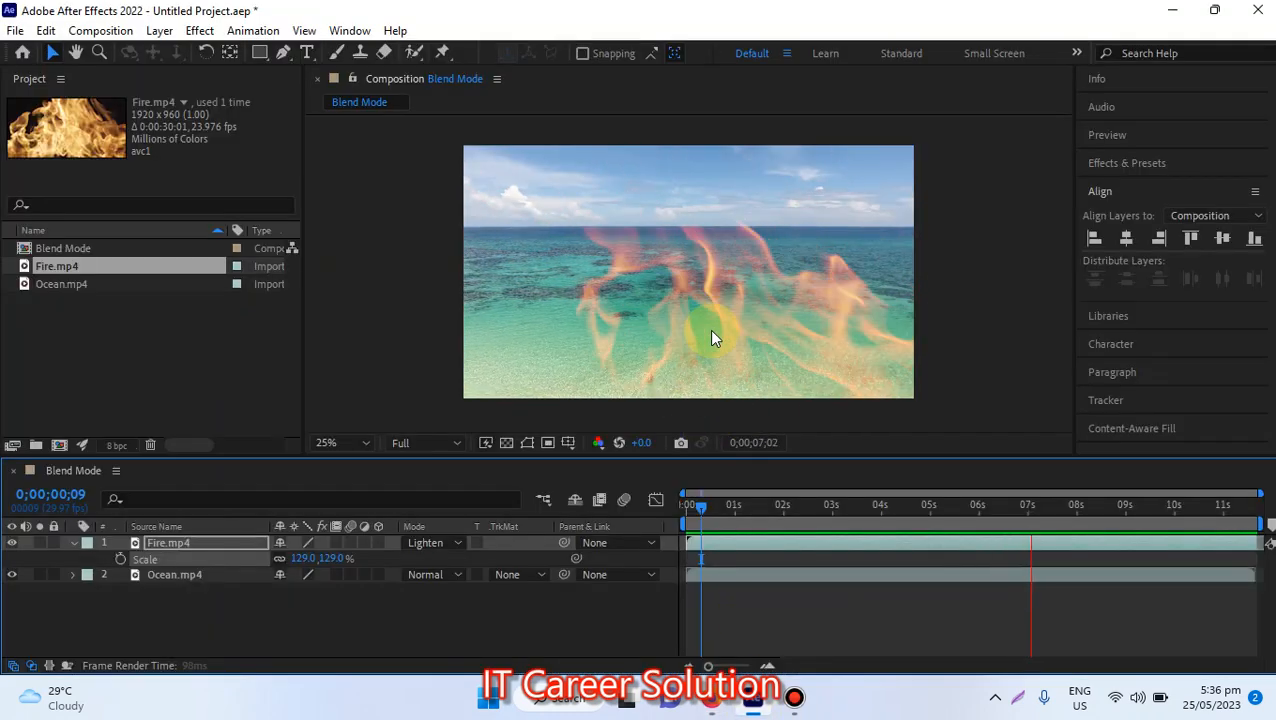
{"action": "left_click", "coordinate": [428, 543]}
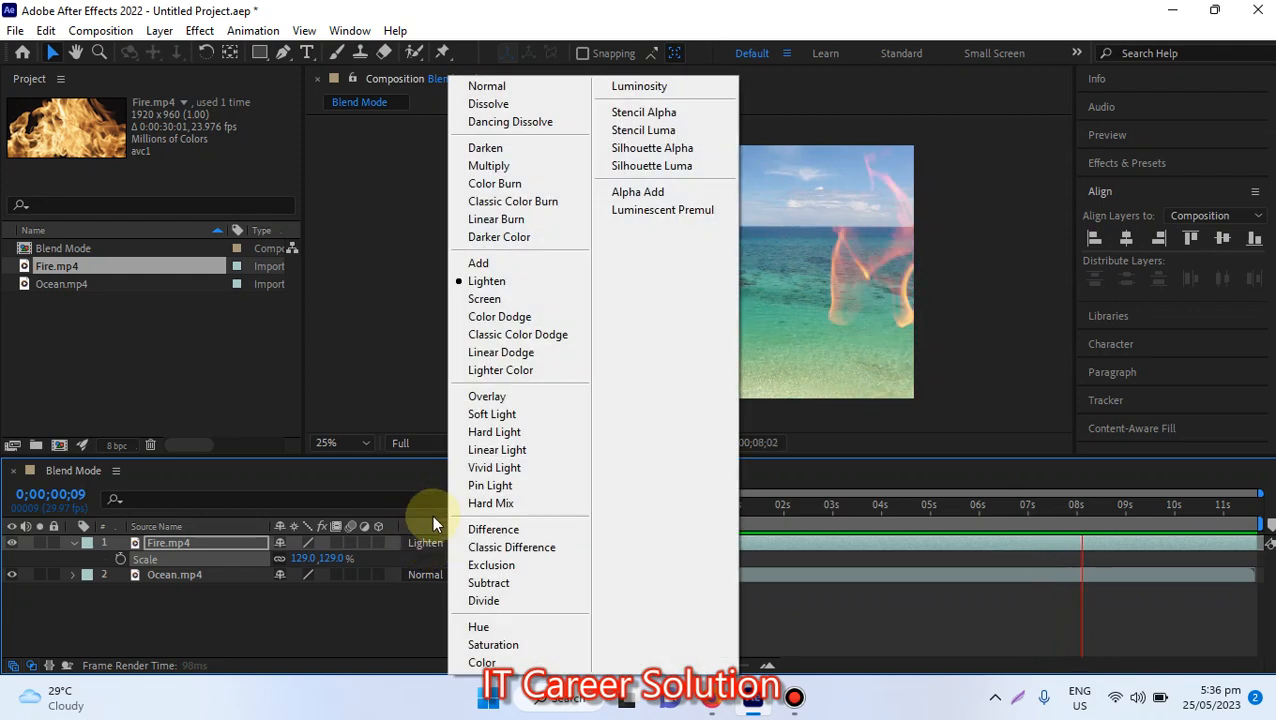